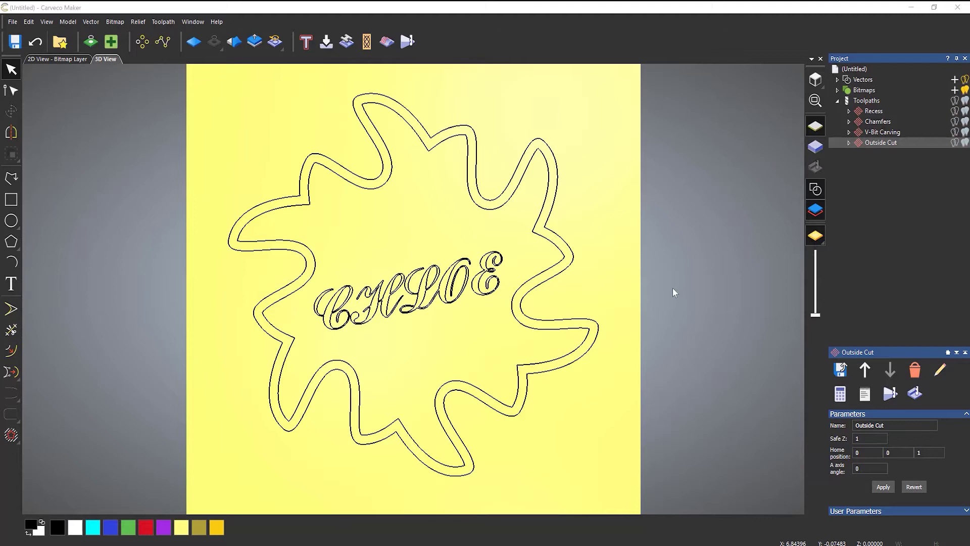
Step: Select all four plaque toolpaths in the Project tree and bring up their actions menu
left_click(866, 100)
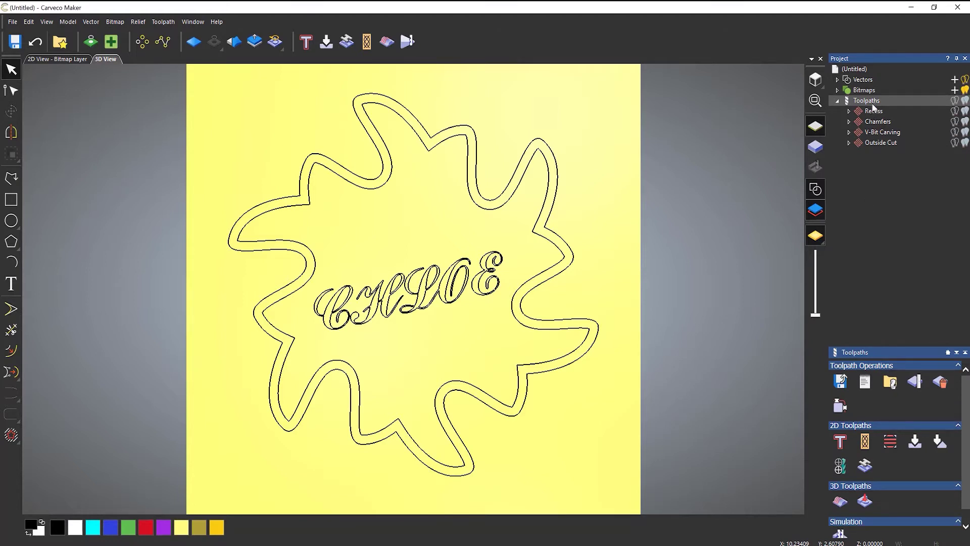
scroll(927, 444, "down", 1)
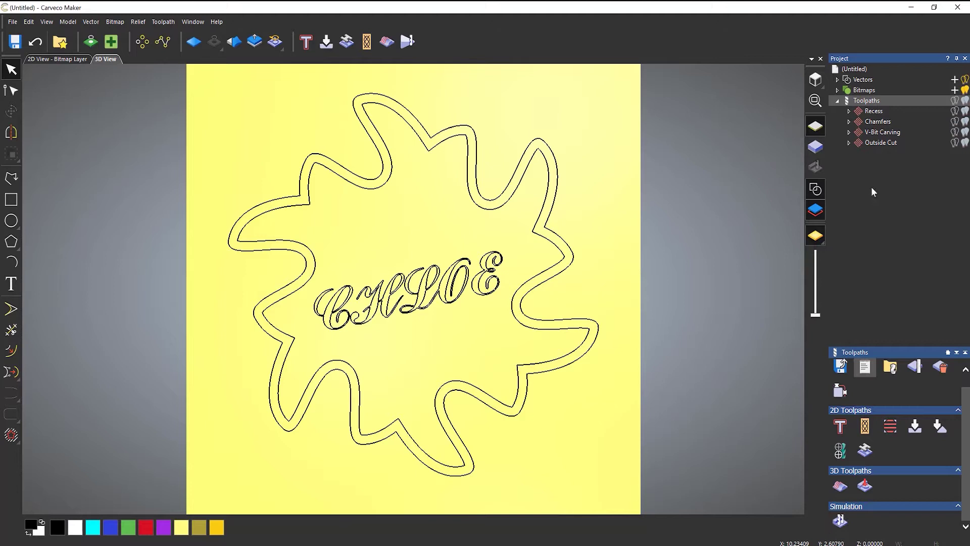
right_click(867, 104)
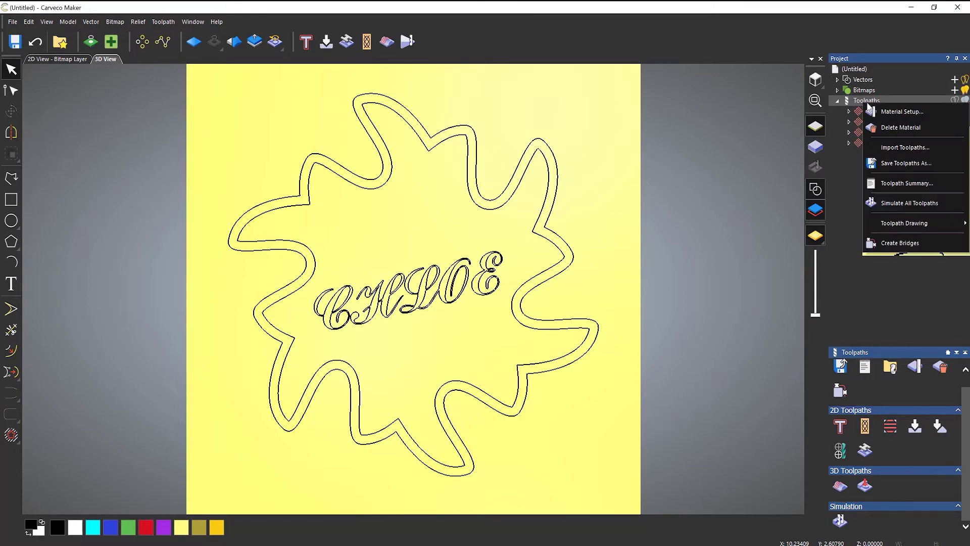
Step: Simulate all toolpaths, view the carved plate tilted in isometric, and select Simulation
left_click(908, 201)
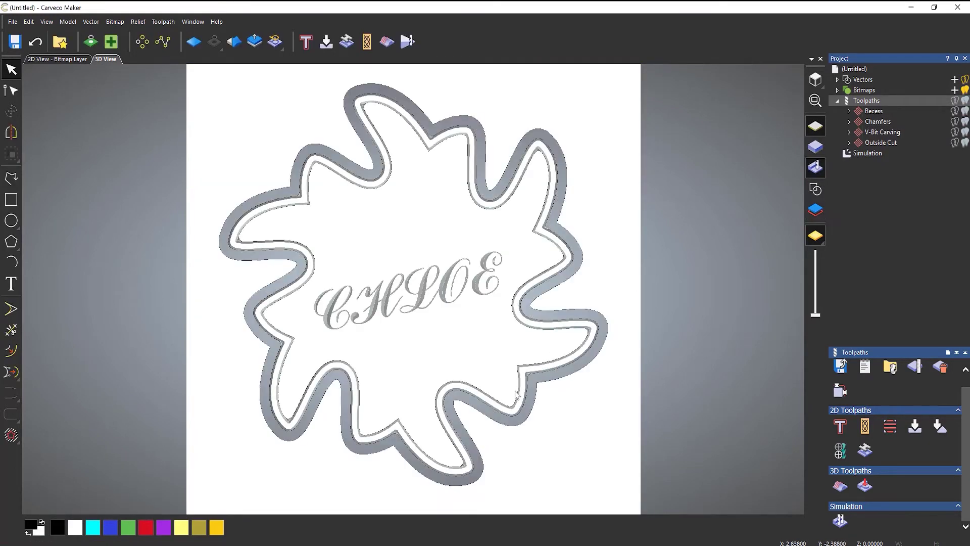
key("0")
left_click_drag(570, 354, 413, 442)
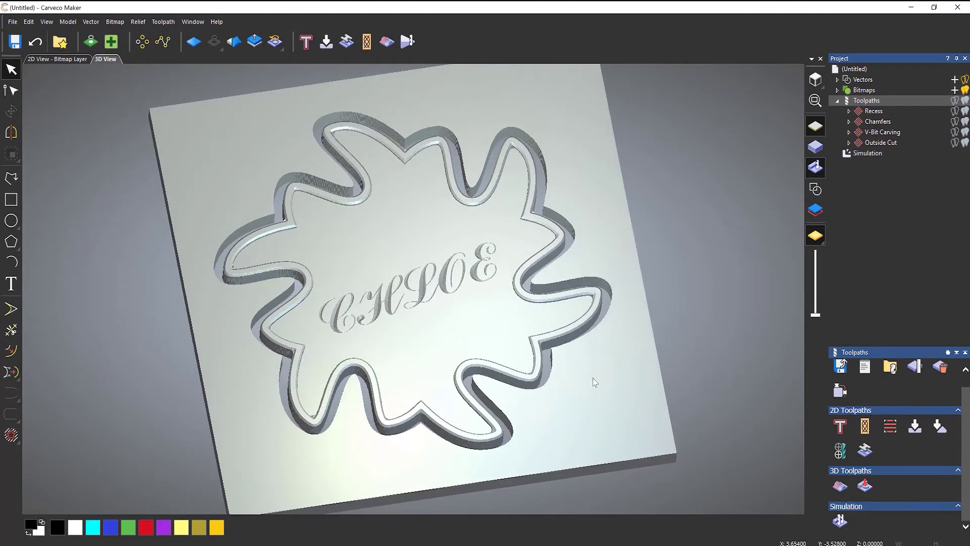
left_click(868, 152)
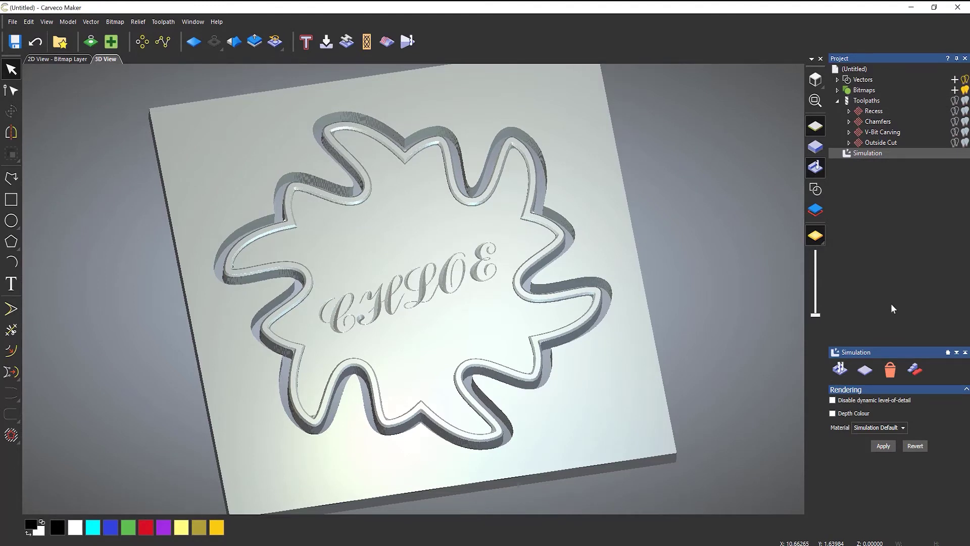
Step: Try Auto-Delete Waste Material, undo it, then keep only the picked star plaque
left_click(920, 373)
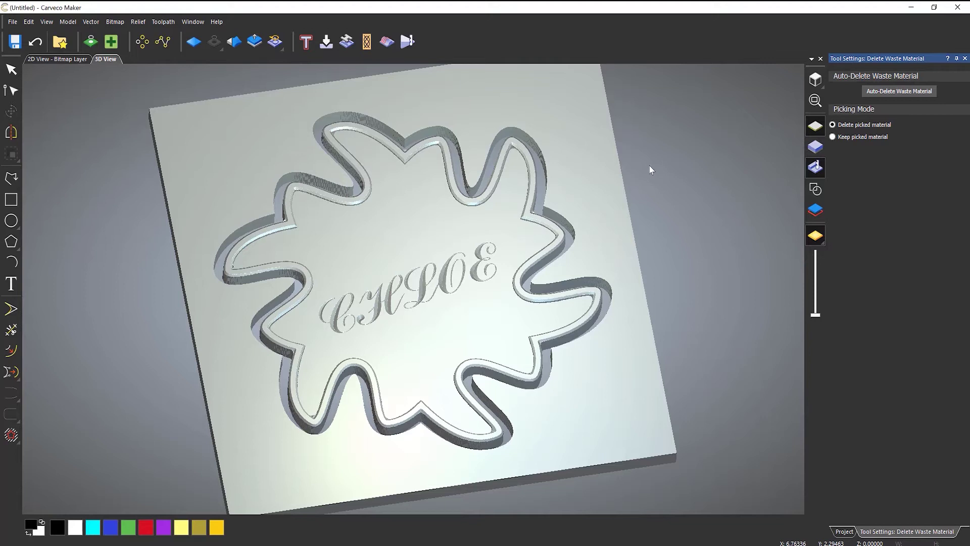
left_click(889, 93)
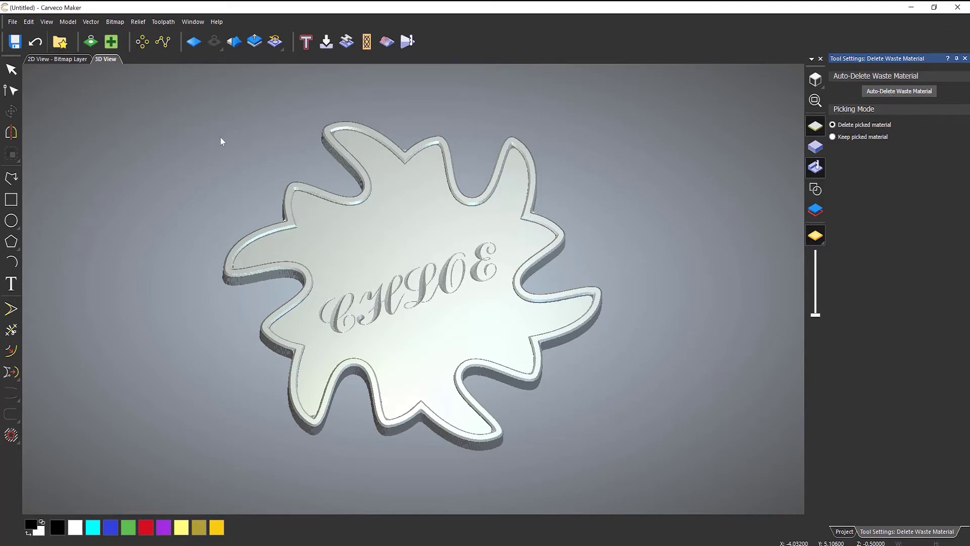
left_click(36, 43)
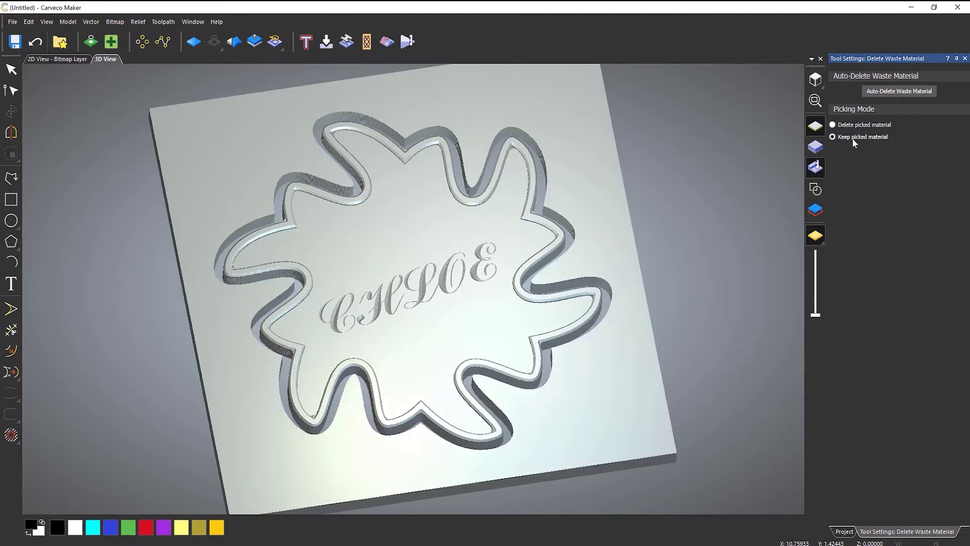
left_click(387, 236)
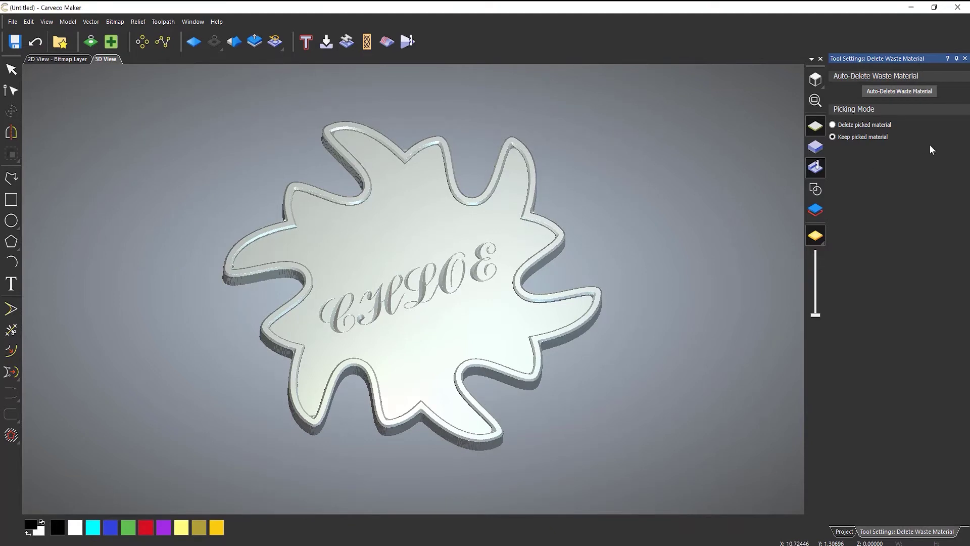
left_click(965, 58)
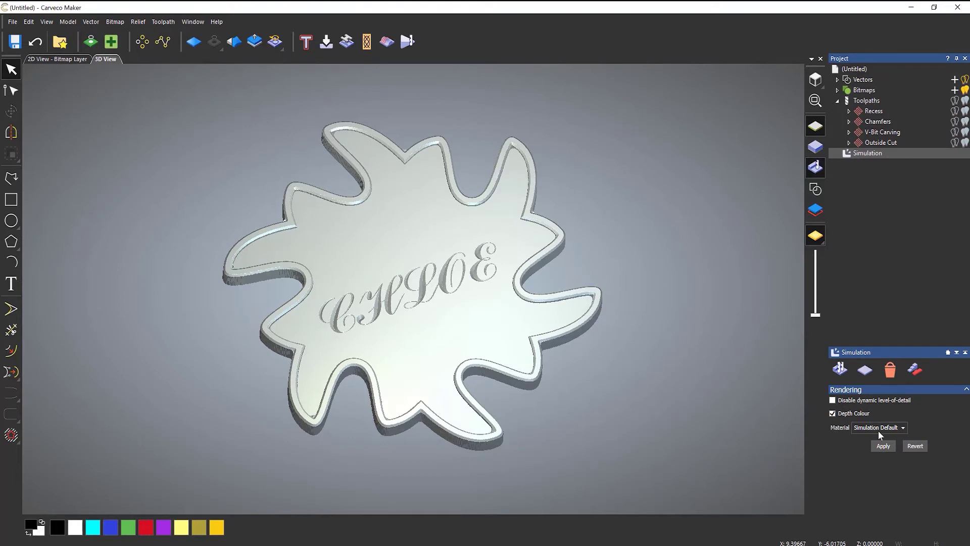
Step: Apply Depth Colour rendering to the simulation, comparing it briefly with plain grey
left_click(884, 447)
mouse_move(470, 363)
left_mouse_down()
mouse_move(456, 254)
mouse_move(487, 214)
mouse_move(440, 443)
left_mouse_up()
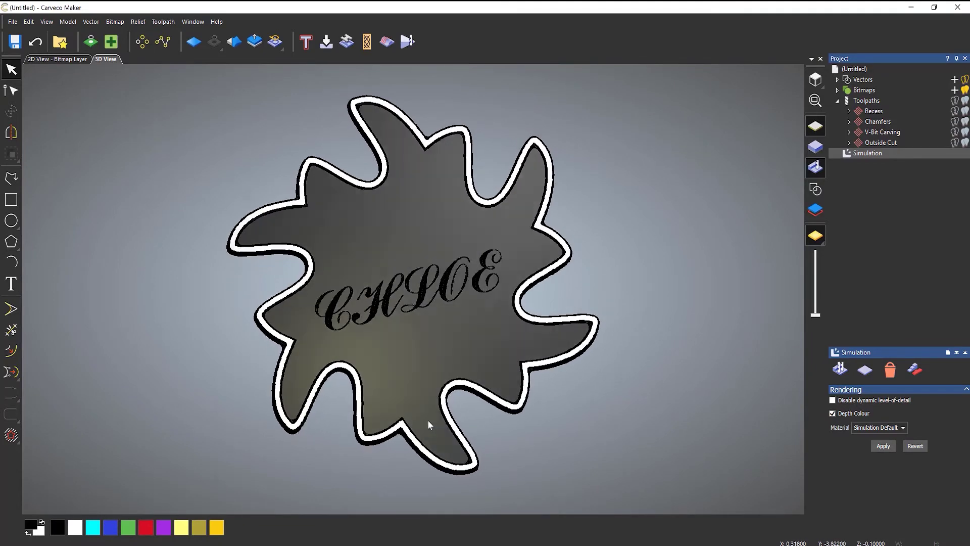
left_click_drag(444, 344, 444, 336)
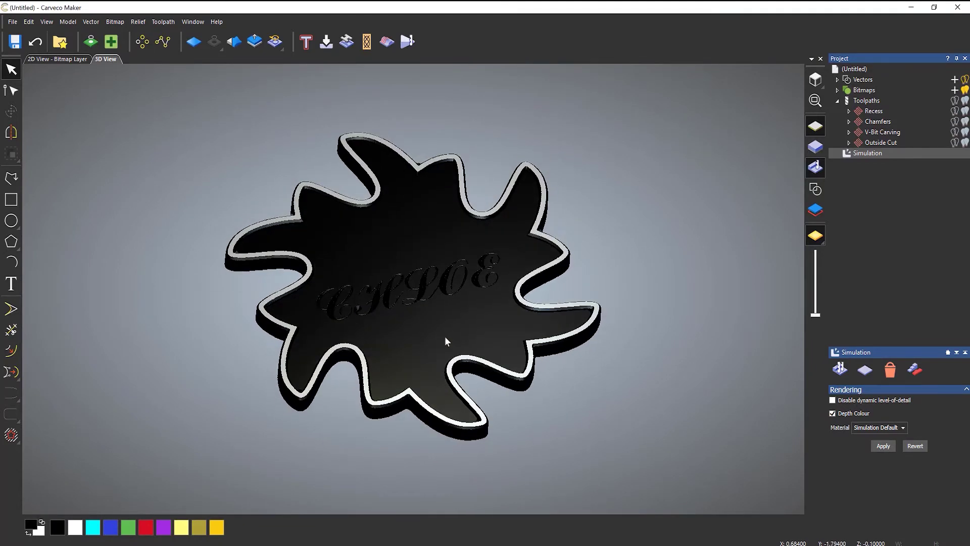
left_click(832, 413)
left_click(883, 446)
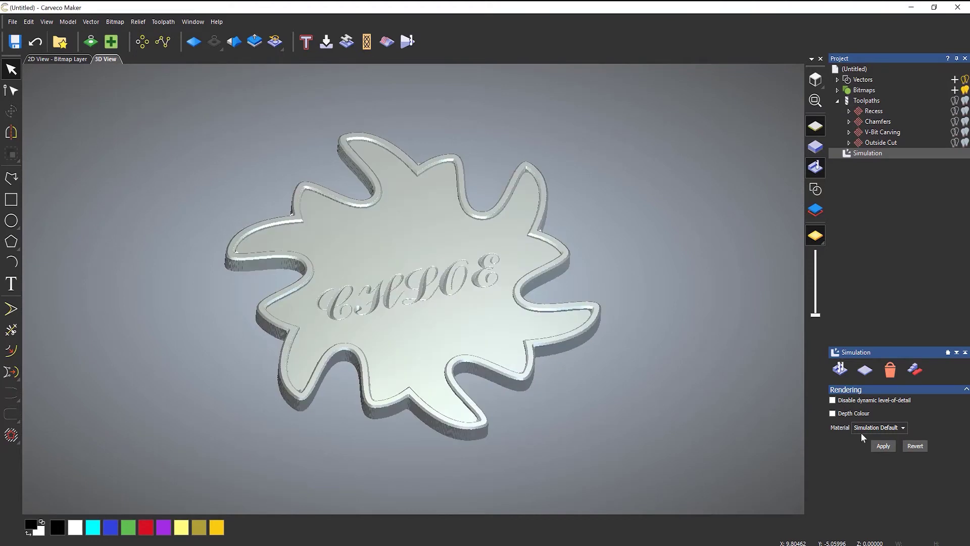
left_click(832, 413)
left_click(887, 446)
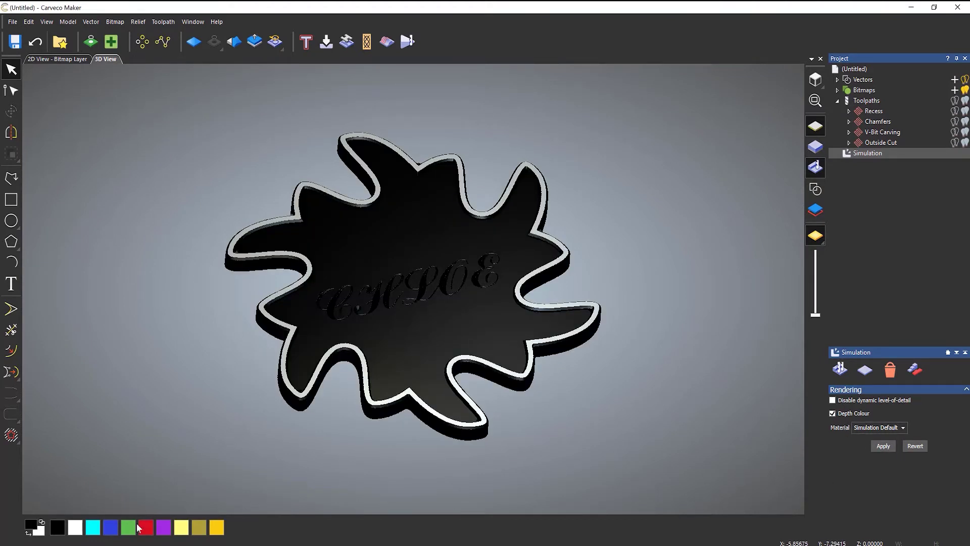
Step: Try blue, red, purple, light yellow and olive palette colours, ending on bright gold
left_click(112, 530)
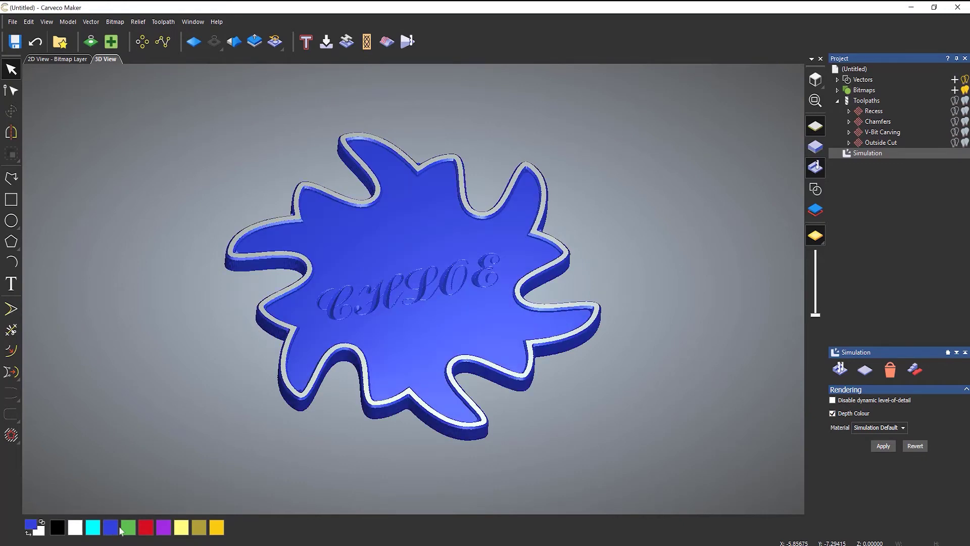
left_click(149, 530)
left_click(164, 529)
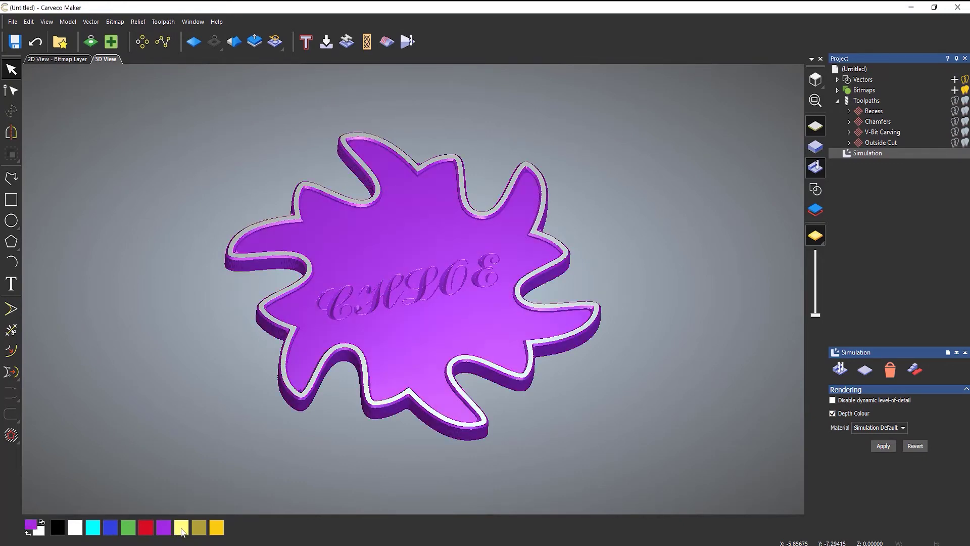
left_click(183, 530)
left_click(199, 529)
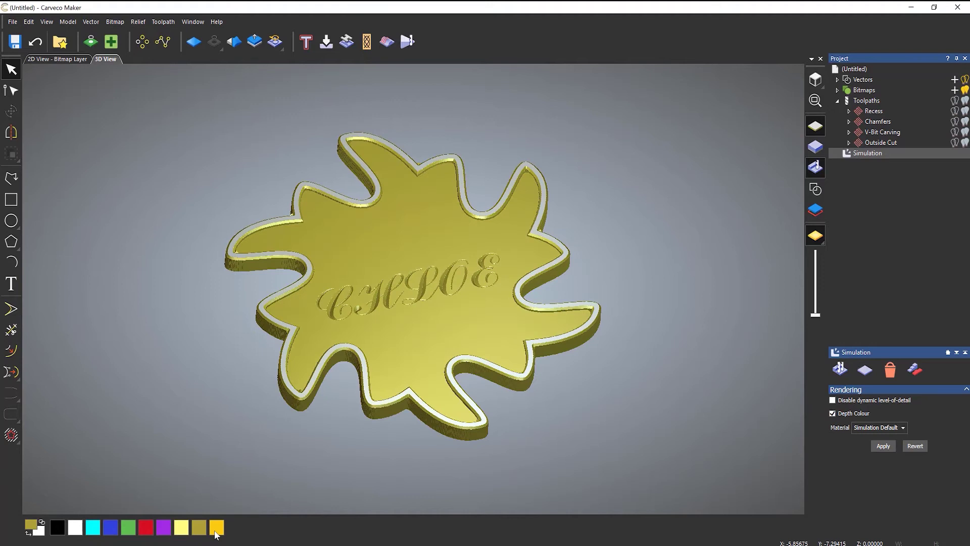
left_click(216, 529)
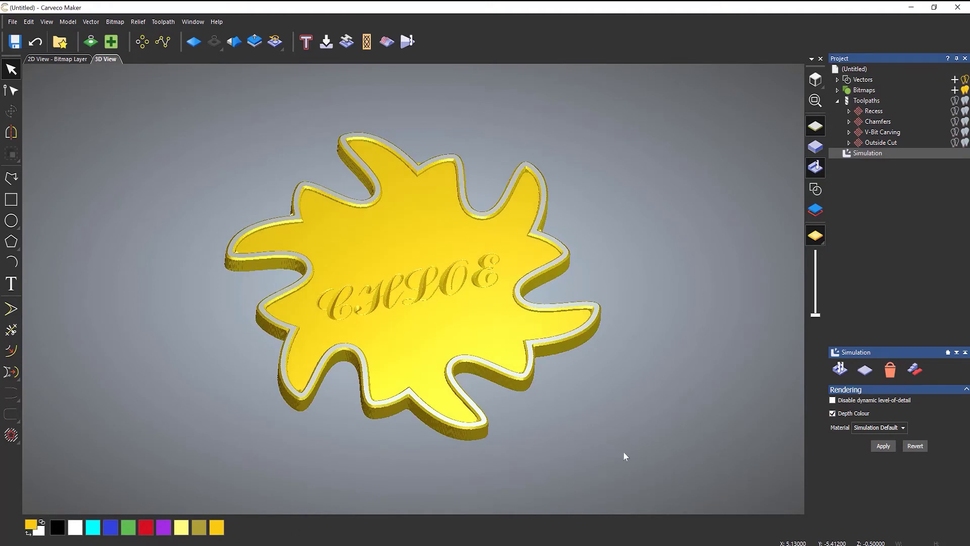
Step: Turn off Depth Colour and apply the Light Oak (H) material, viewing more top-down
left_click(833, 413)
left_click(882, 446)
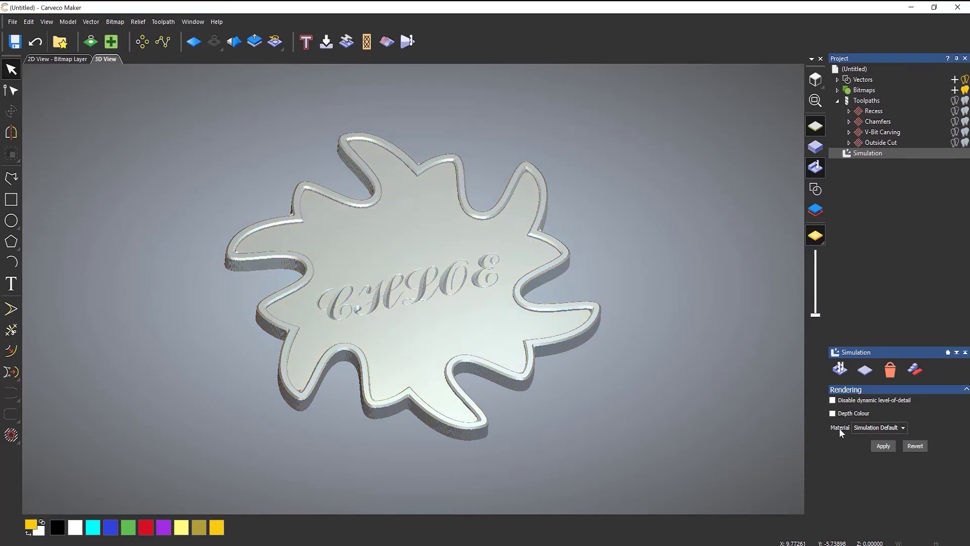
left_click(873, 428)
scroll(876, 468, "down", 2)
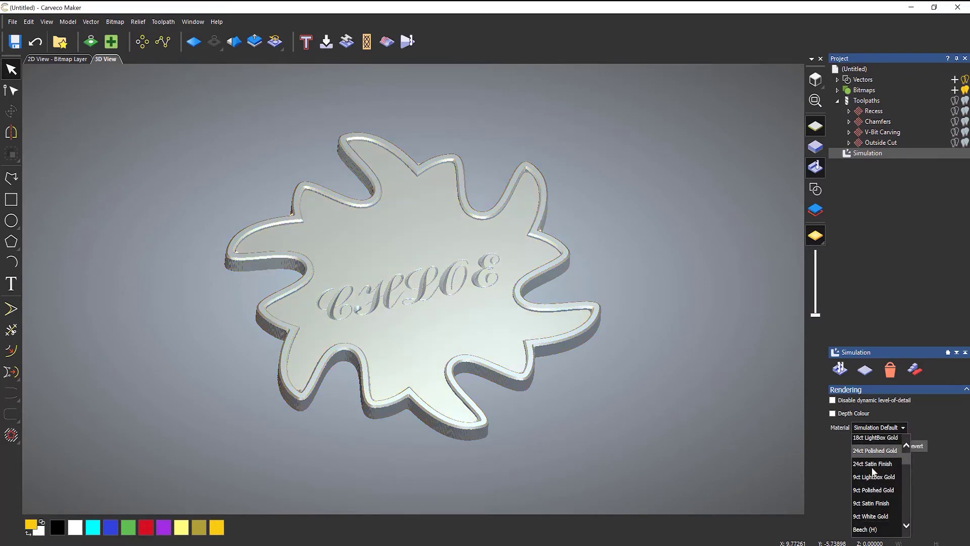
scroll(877, 480, "down", 7)
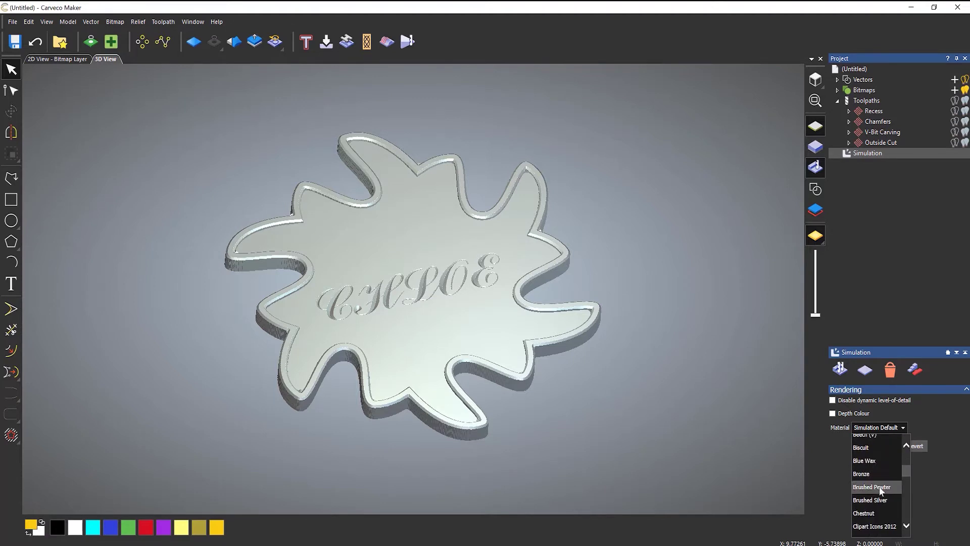
scroll(877, 490, "down", 5)
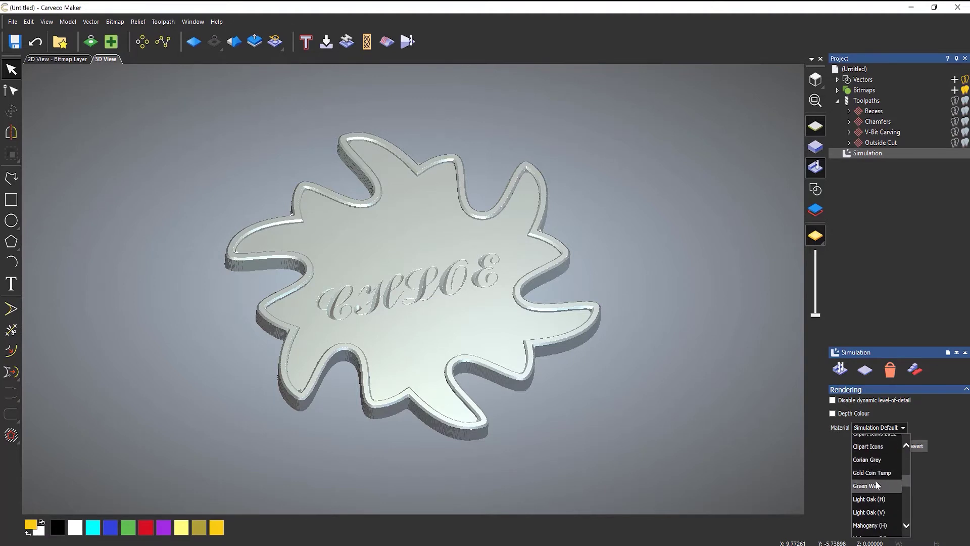
left_click(875, 489)
left_click(882, 446)
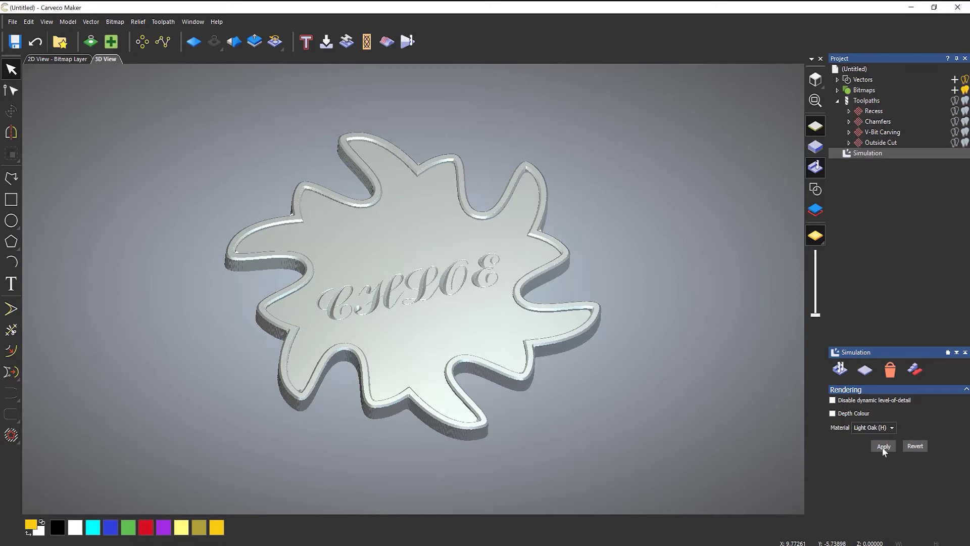
left_click_drag(495, 363, 475, 344)
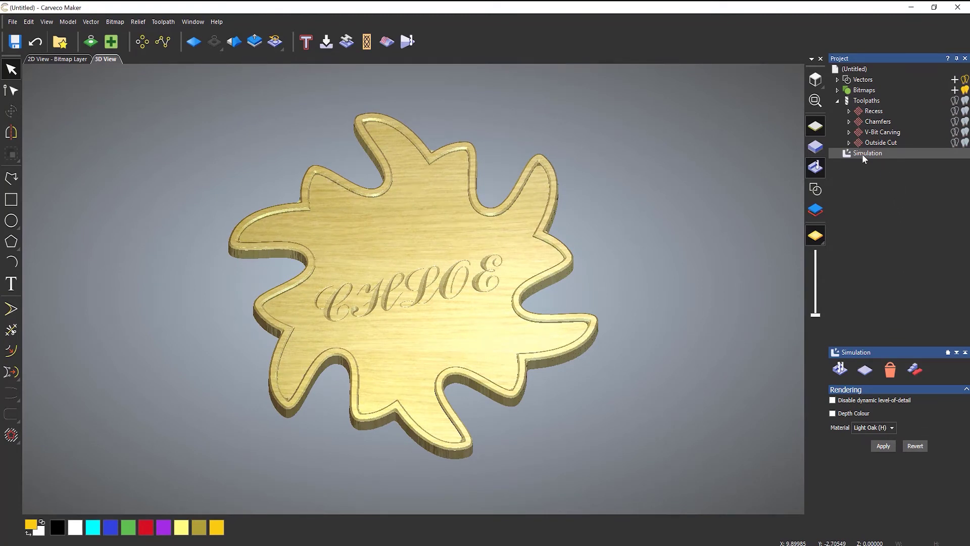
Step: Change the simulation Material from Light Oak (H) back to Simulation Default and apply it
right_click(862, 154)
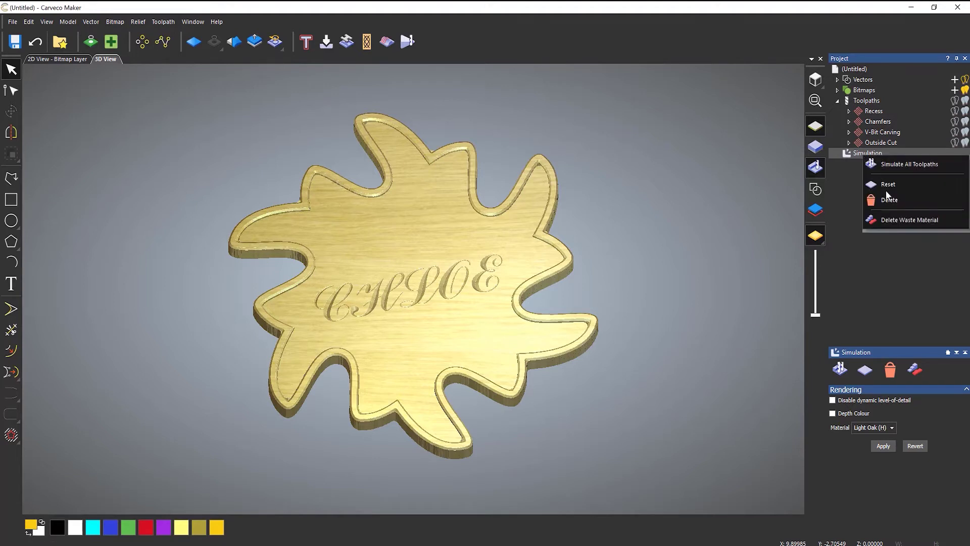
left_click(882, 224)
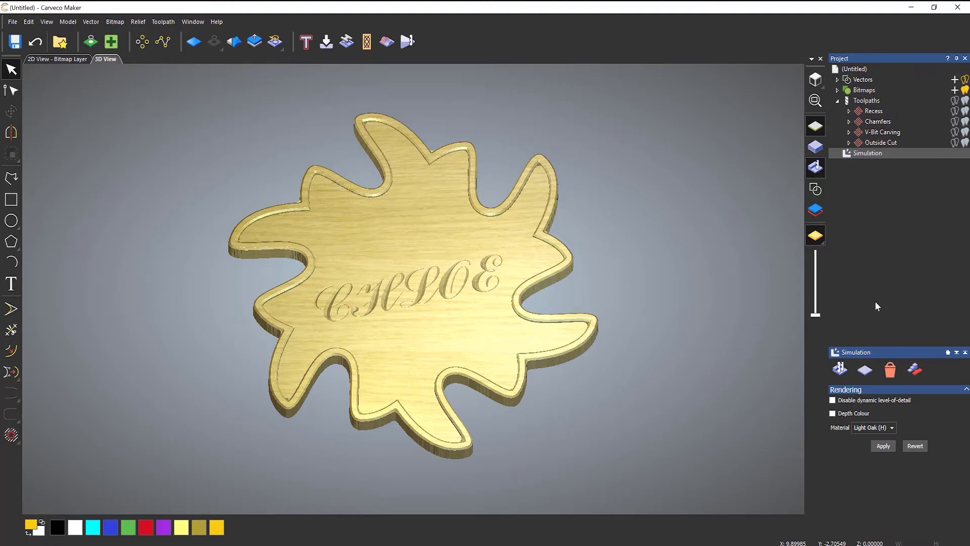
left_click(872, 428)
scroll(892, 480, "up", 8)
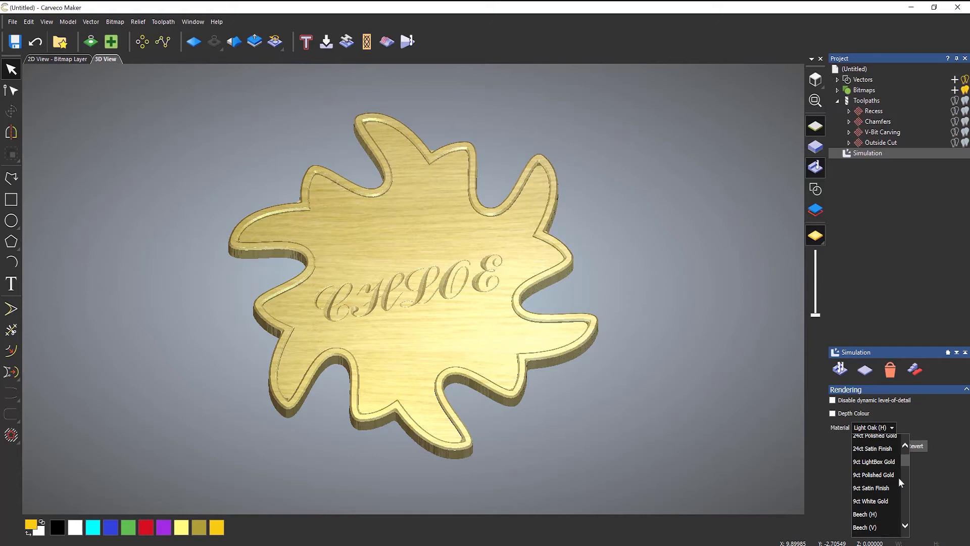
scroll(898, 478, "up", 3)
left_click(881, 442)
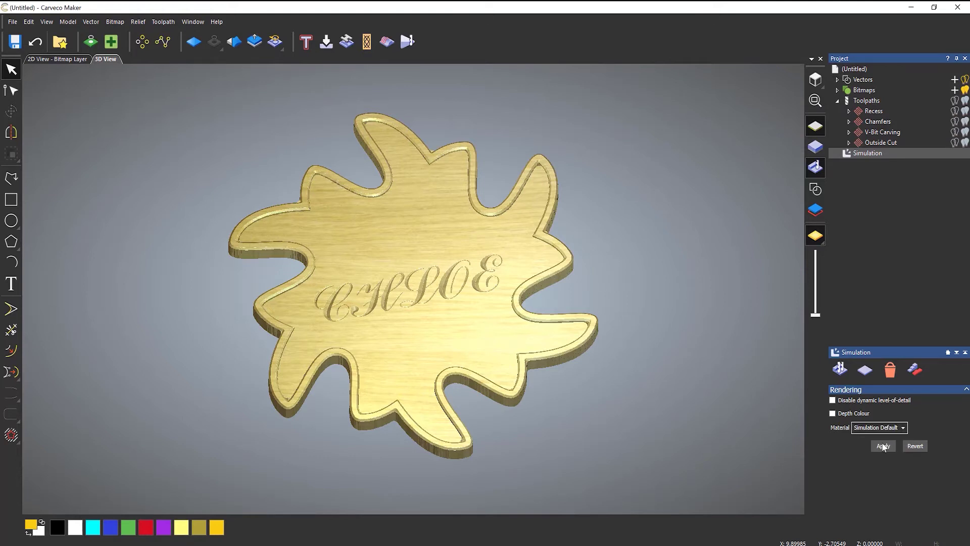
left_click(882, 446)
left_click(883, 446)
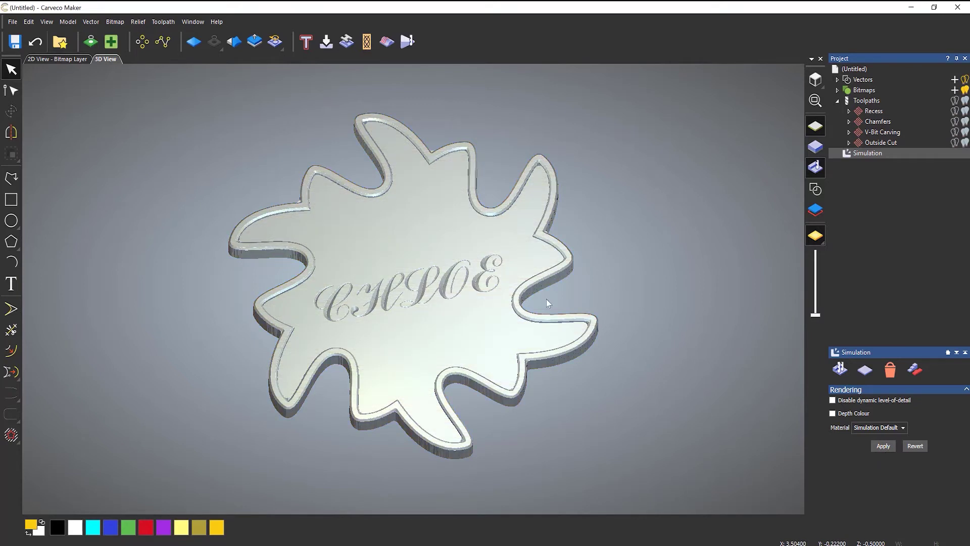
right_click(868, 157)
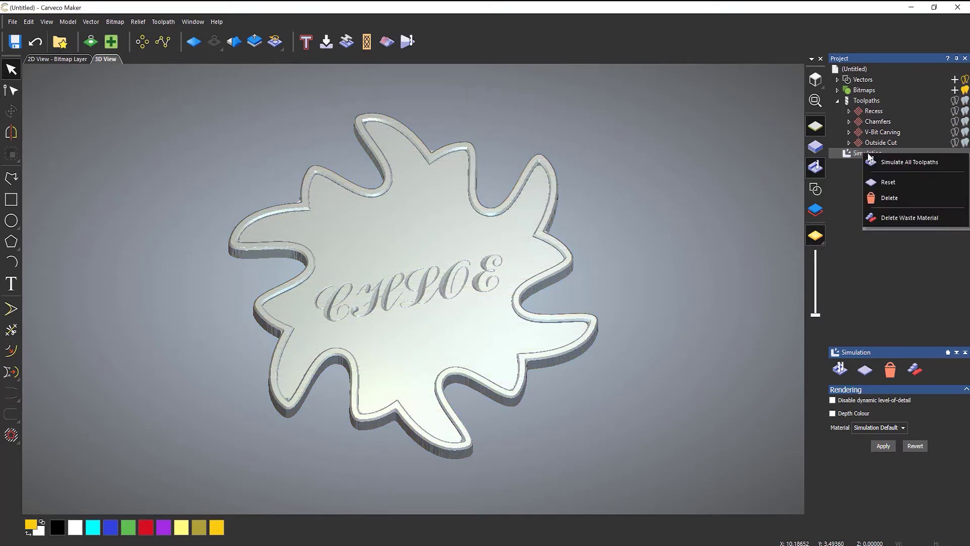
Step: Delete the simulation and simulate the Recess toolpath on its own
left_click(890, 198)
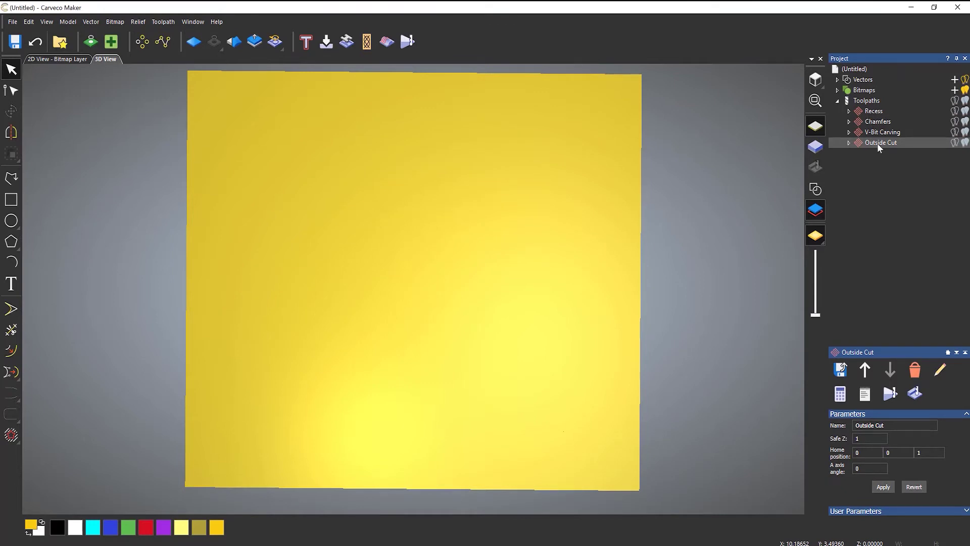
left_click(876, 111)
right_click(875, 112)
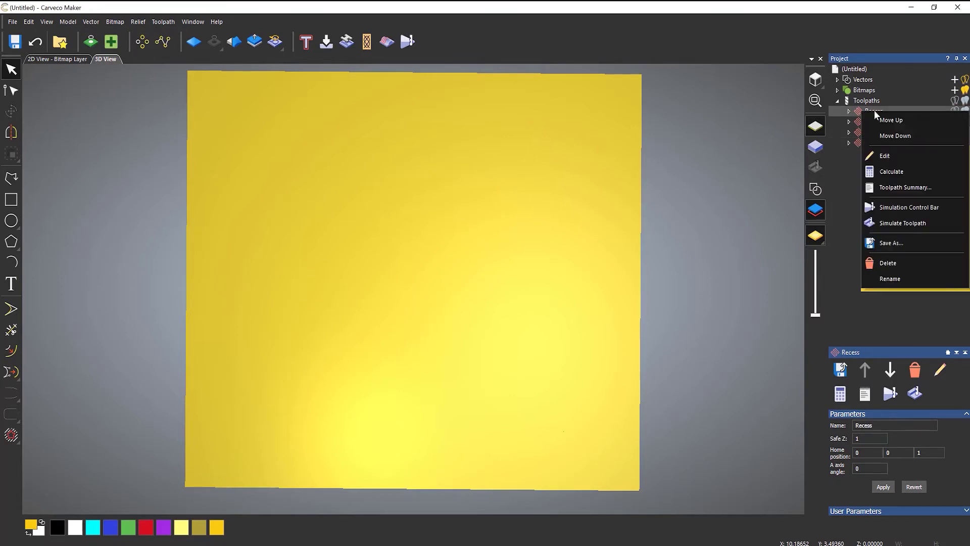
left_click(917, 226)
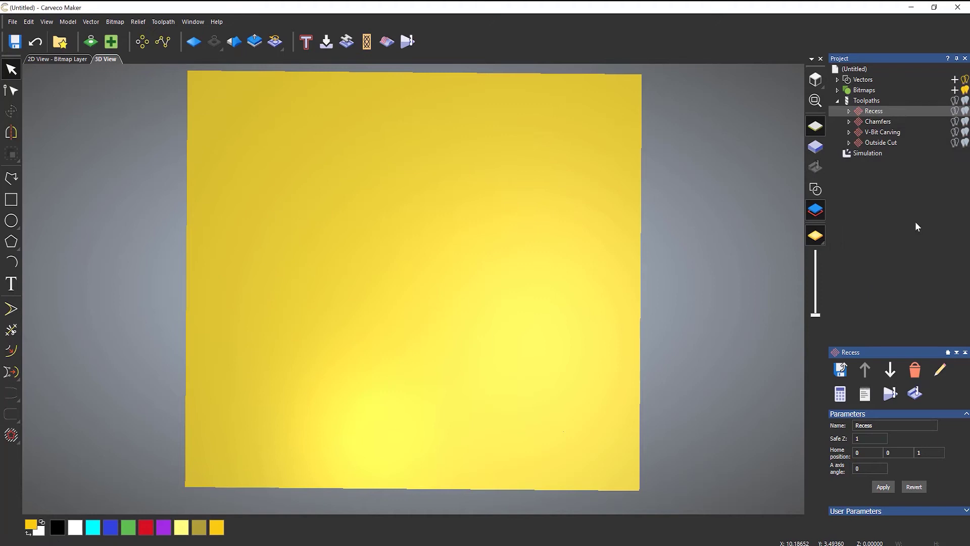
mouse_move(520, 368)
left_mouse_down()
mouse_move(601, 271)
mouse_move(508, 363)
mouse_move(517, 357)
left_mouse_up()
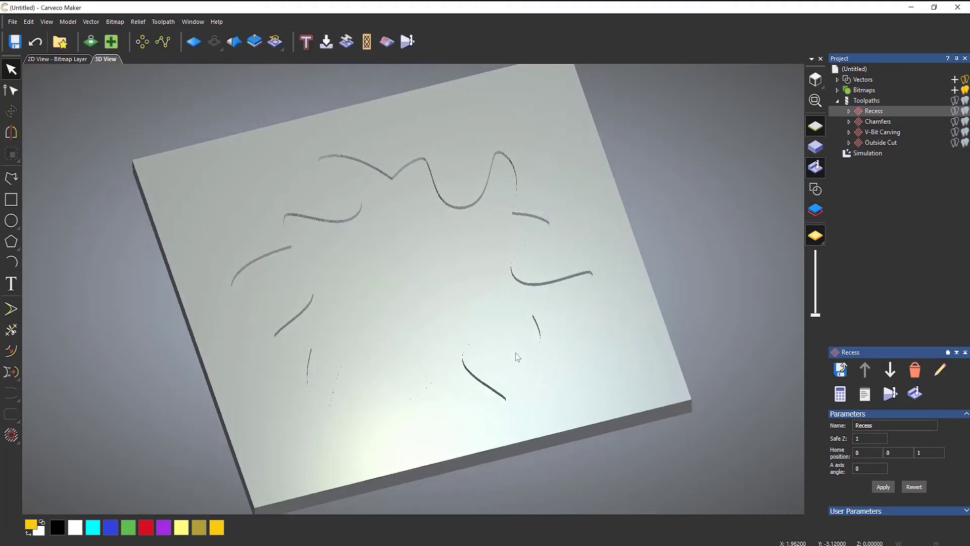
Step: Add an Outside Cut simulation, inspect it from above, then delete the simulation
right_click(882, 142)
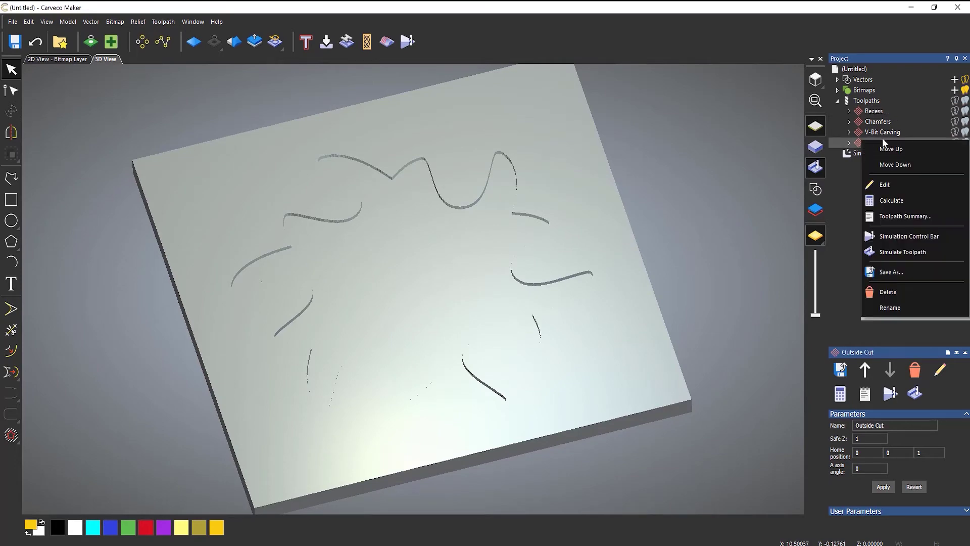
left_click(907, 251)
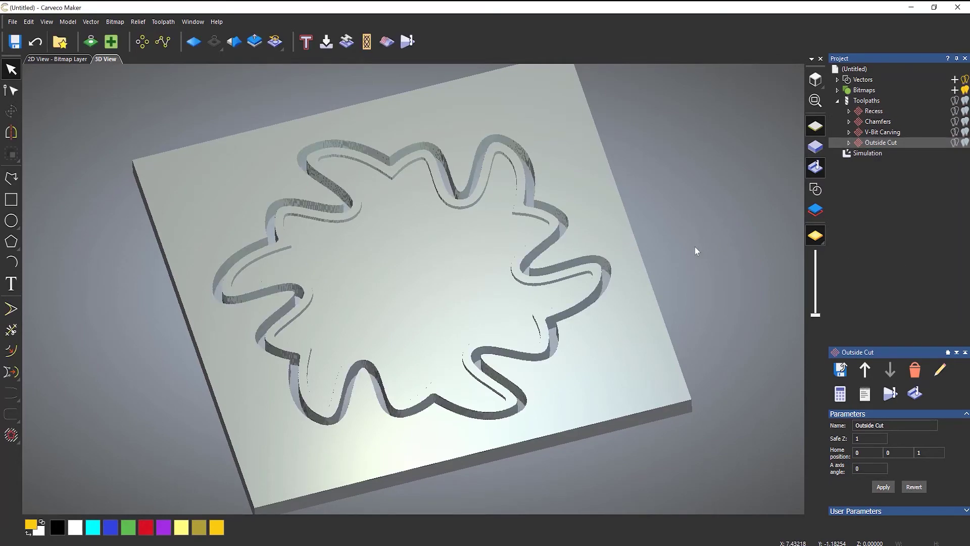
left_click_drag(452, 210, 485, 218)
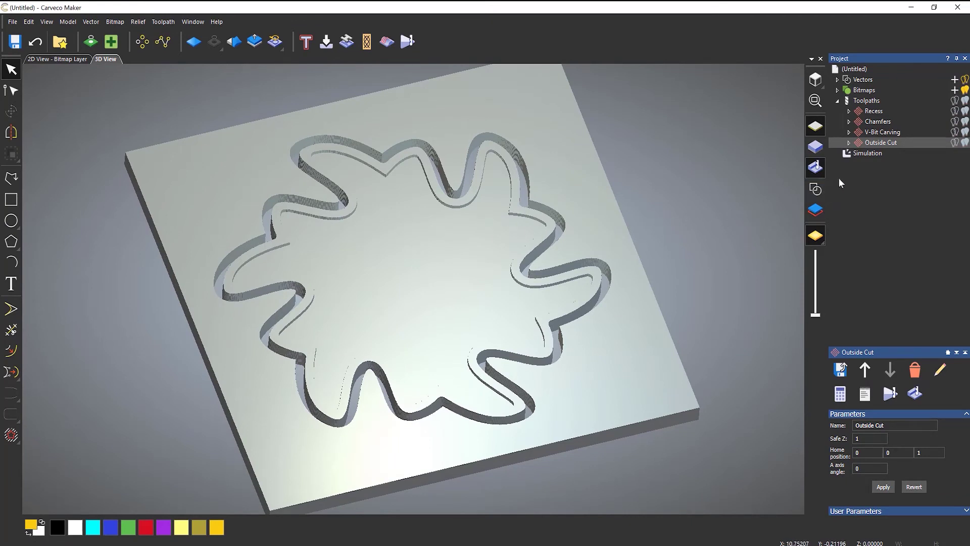
right_click(856, 151)
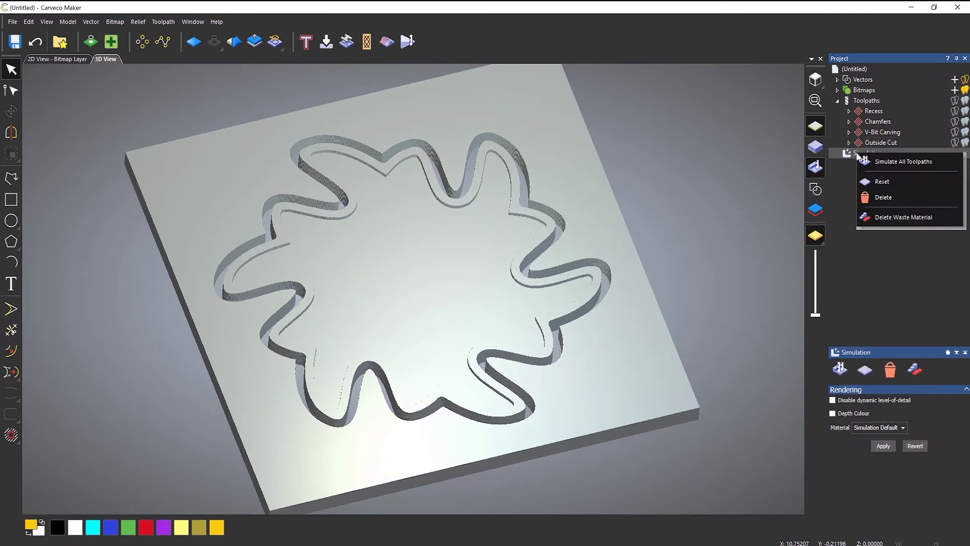
left_click(887, 197)
Step: Expand all four toolpaths and simulate only Recess's [2] End Mill 1/4 Inch pass
left_click(849, 111)
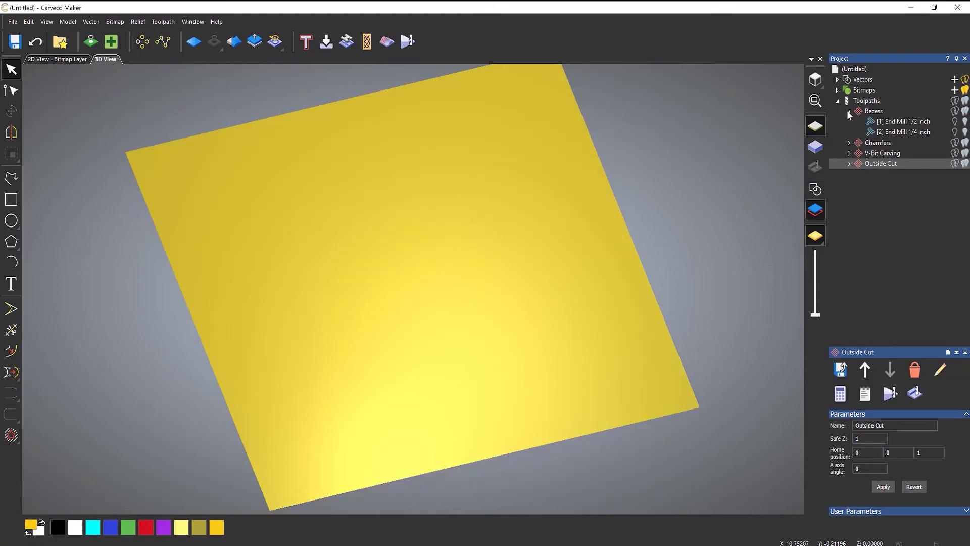
left_click(849, 144)
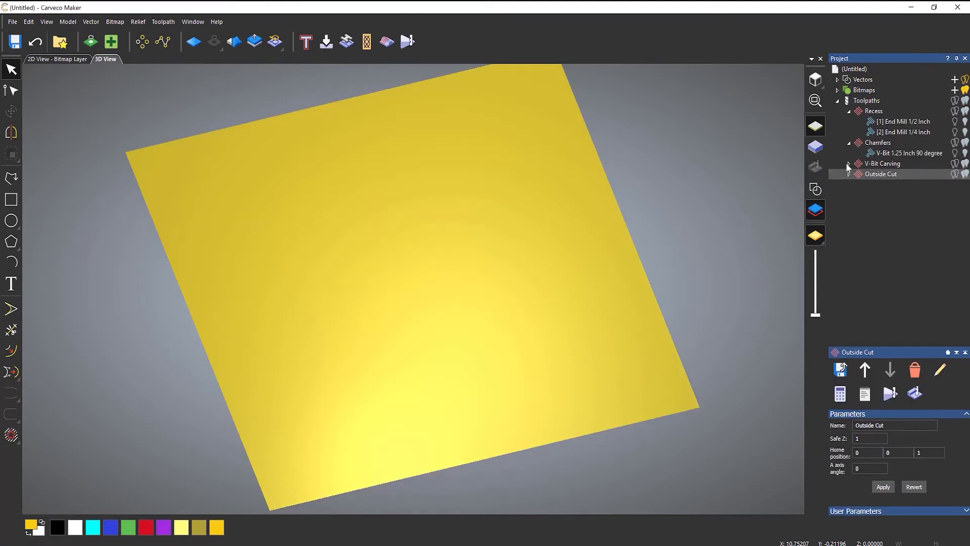
left_click(849, 164)
left_click(848, 185)
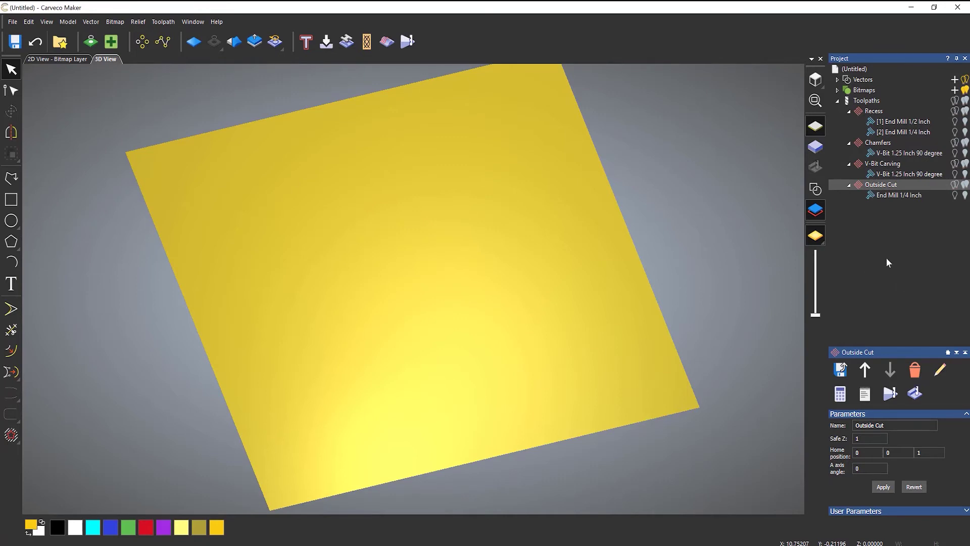
left_click(900, 130)
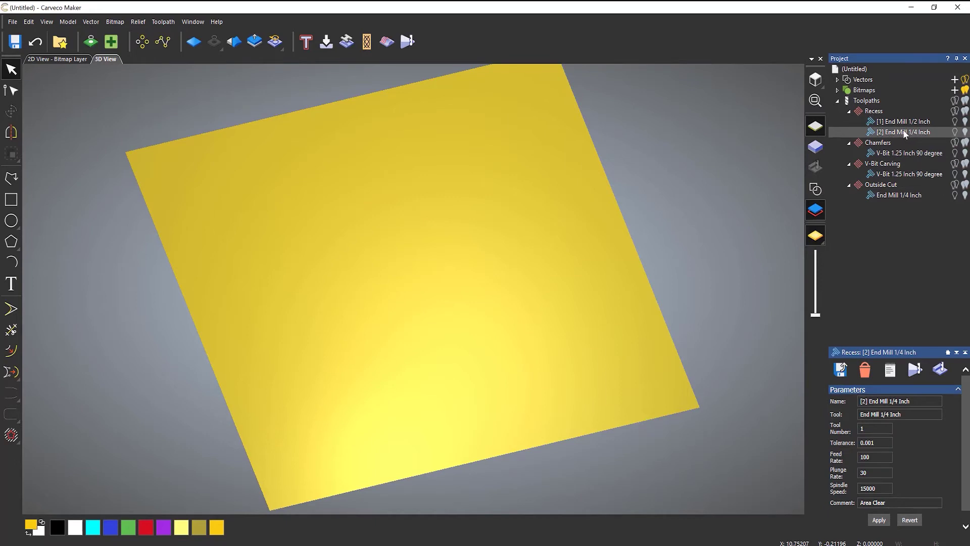
right_click(903, 131)
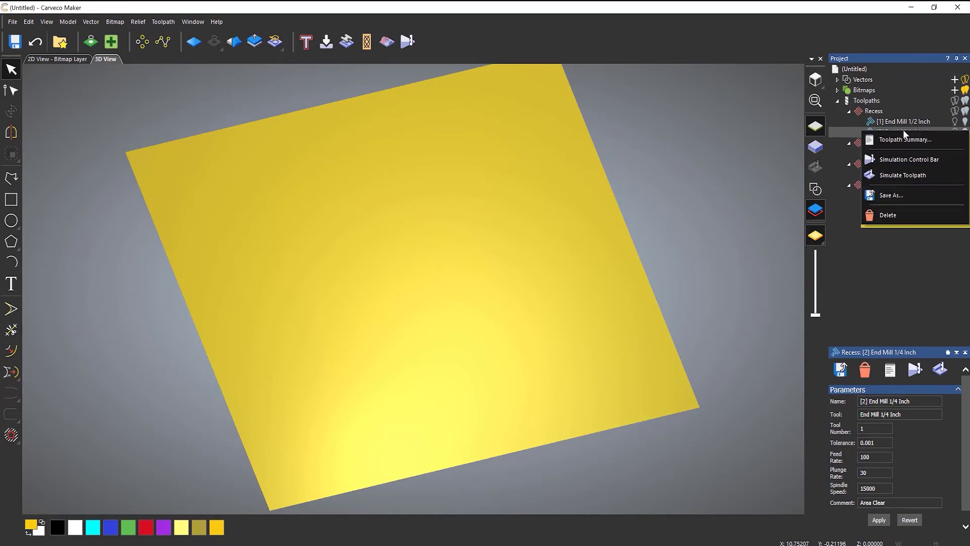
left_click(904, 175)
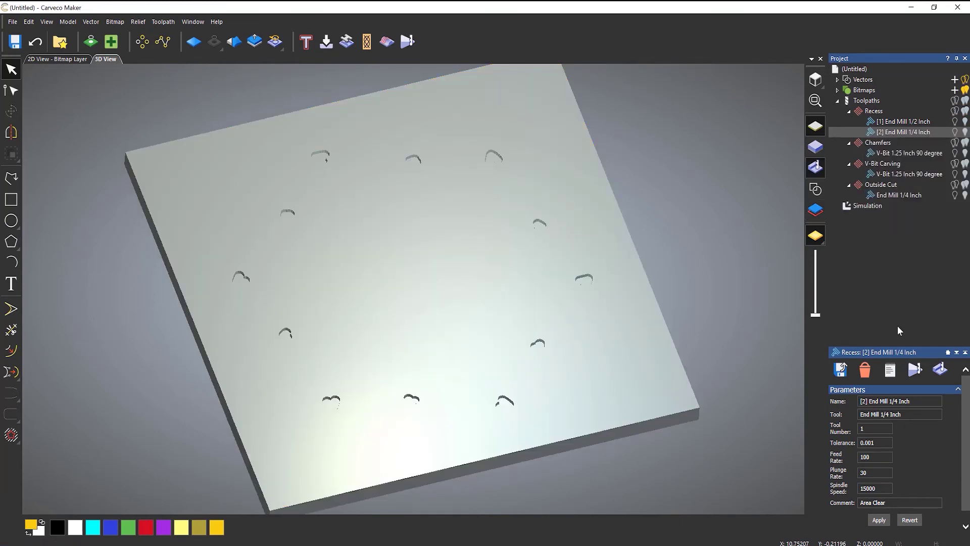
Step: Delete the existing End Mill 1/4 Inch pass simulation
left_click(860, 206)
right_click(866, 205)
left_click(886, 251)
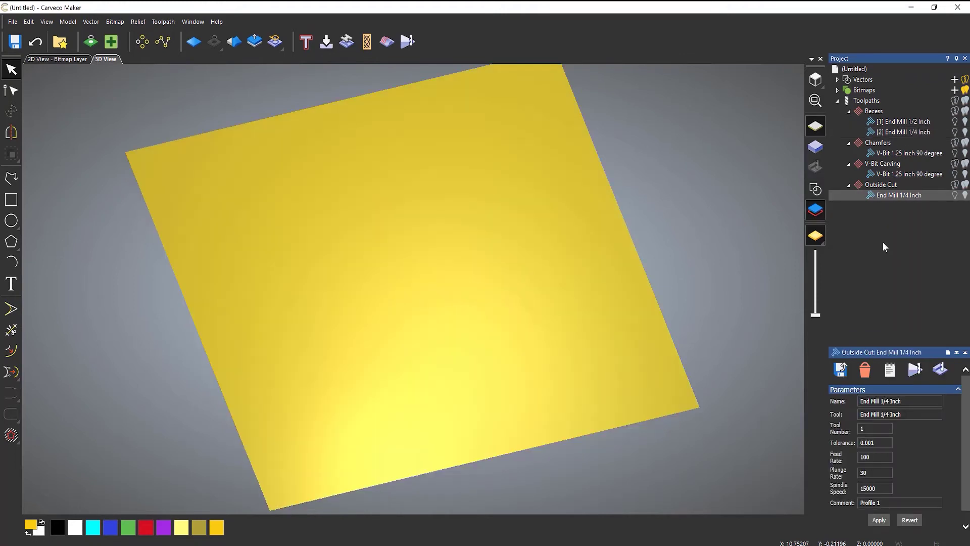
Step: Play the Recess toolpath simulation from its Simulation Control Bar
right_click(874, 112)
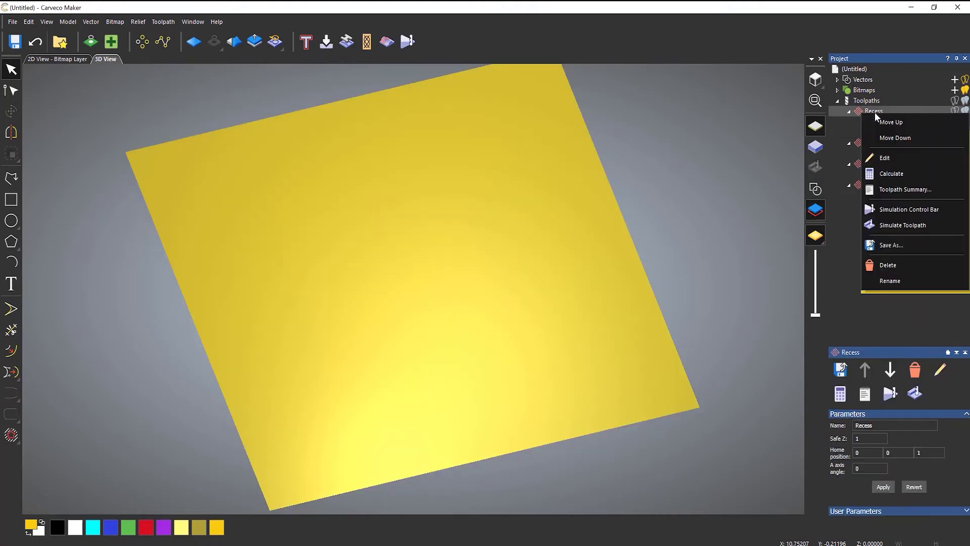
left_click(893, 212)
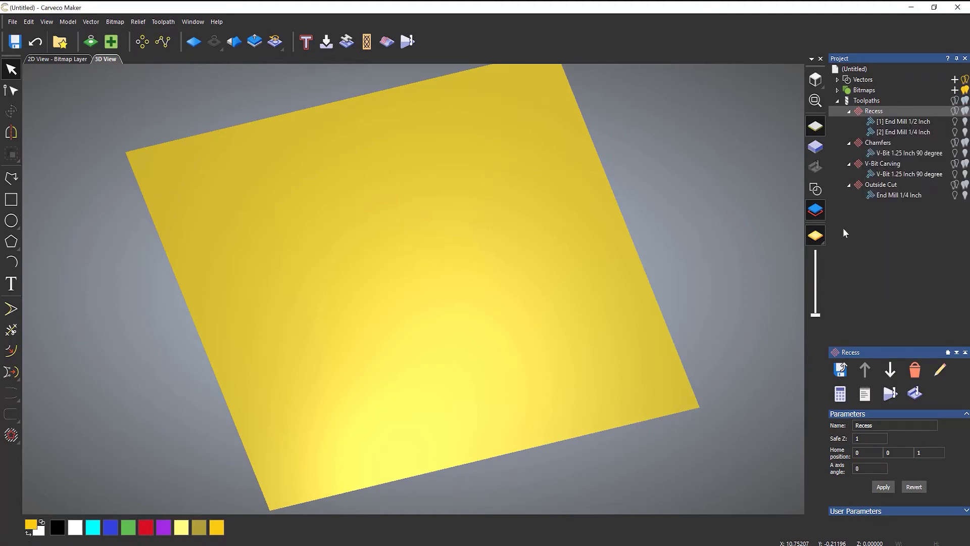
right_click(871, 111)
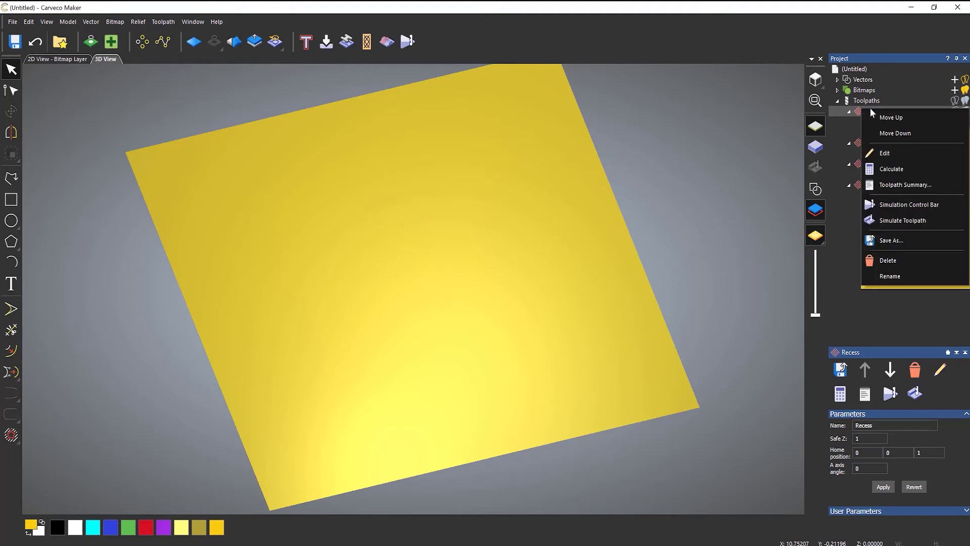
left_click(905, 205)
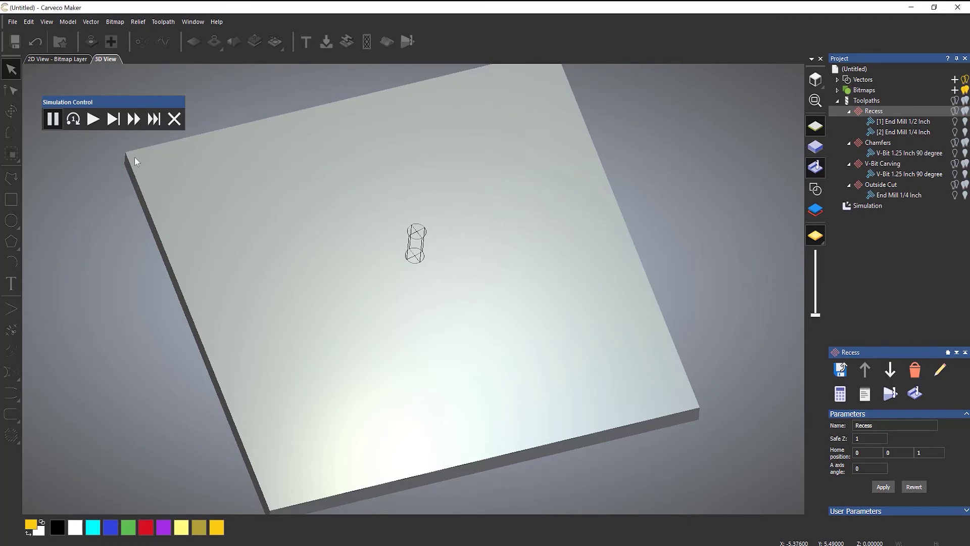
left_click(91, 122)
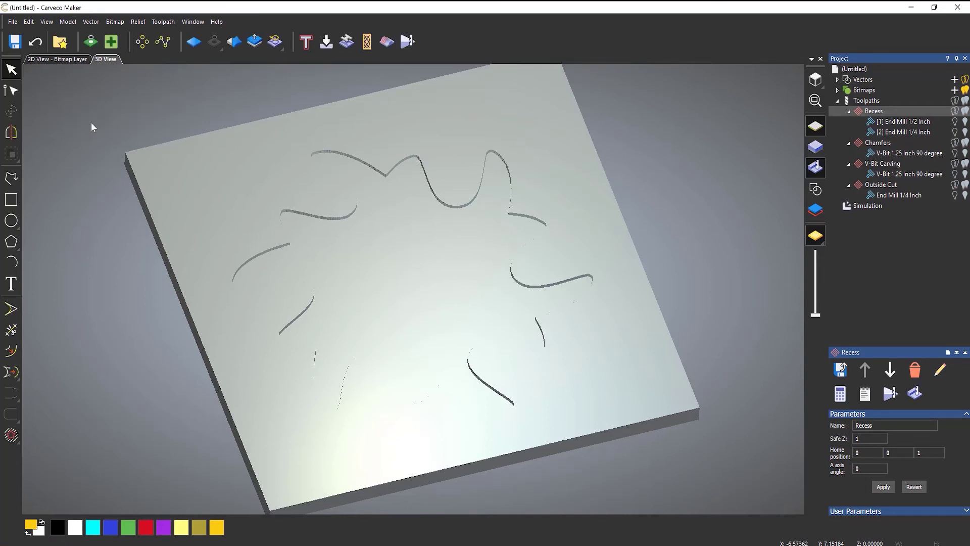
Step: Play the Chamfers toolpath simulation from its control bar
right_click(880, 152)
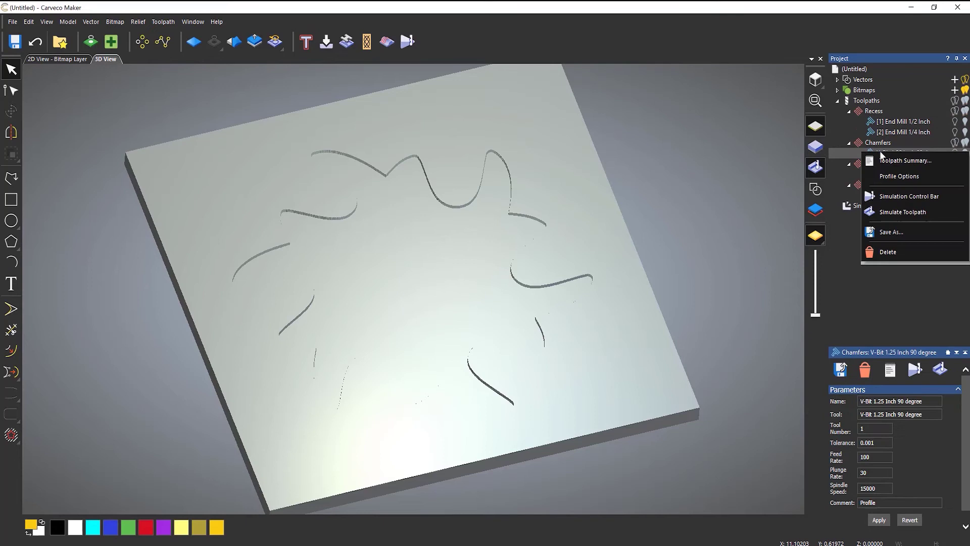
left_click(896, 197)
left_click(92, 119)
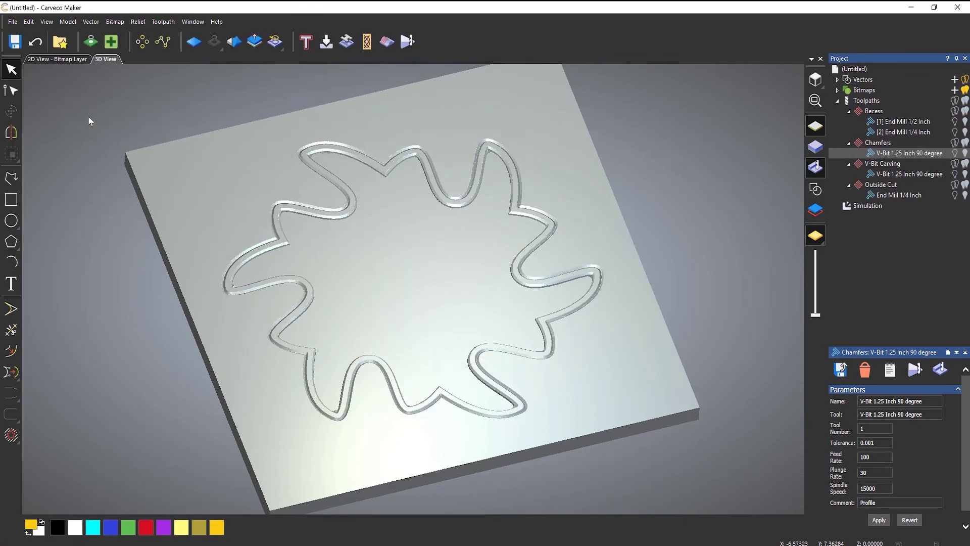
Step: Play the V-Bit Carving simulation to engrave the CHLOE lettering
left_click(885, 174)
right_click(885, 176)
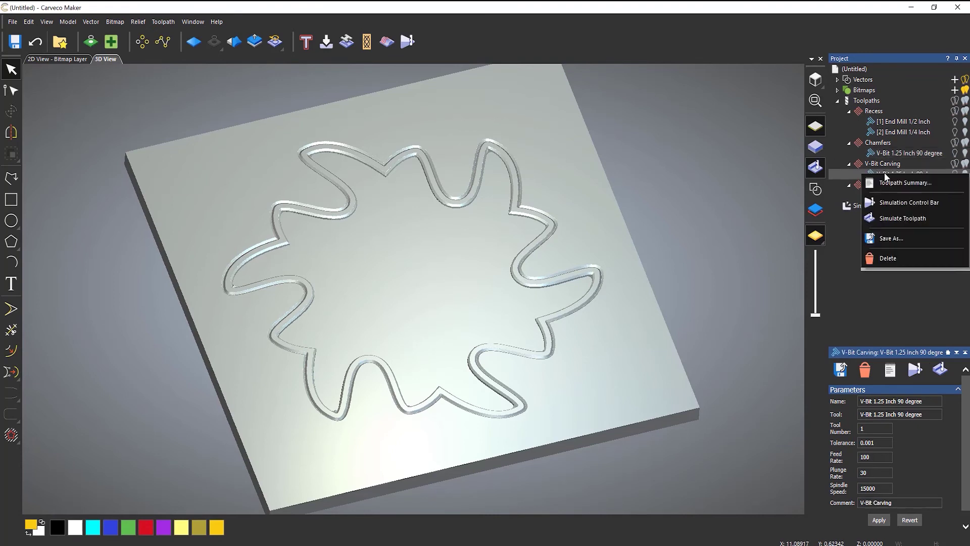
left_click(897, 203)
left_click(94, 119)
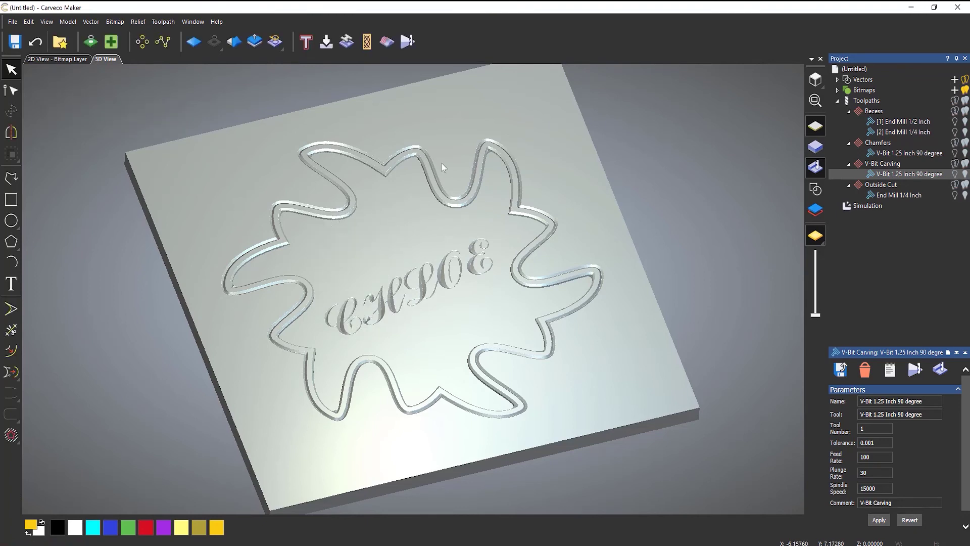
Step: Play the Outside Cut simulation to profile around the star
right_click(893, 195)
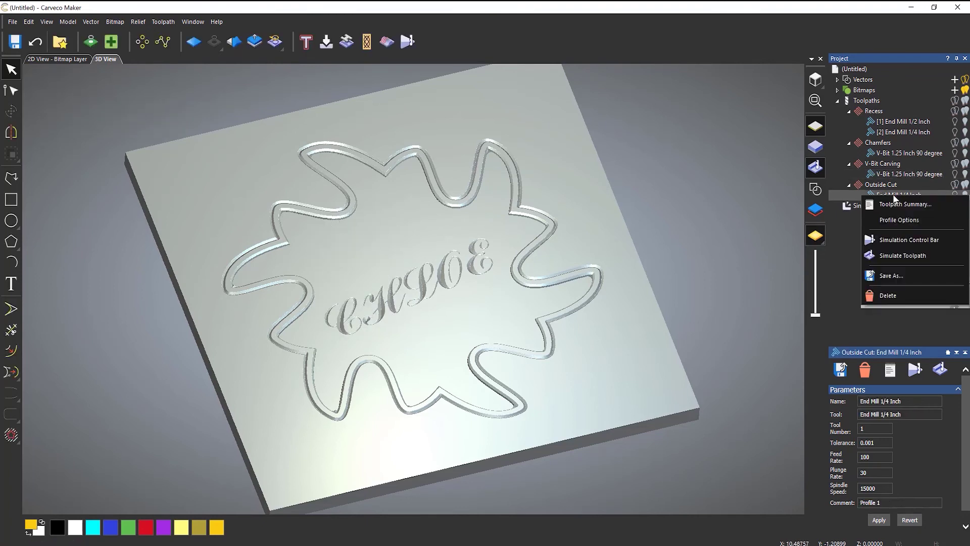
left_click(902, 239)
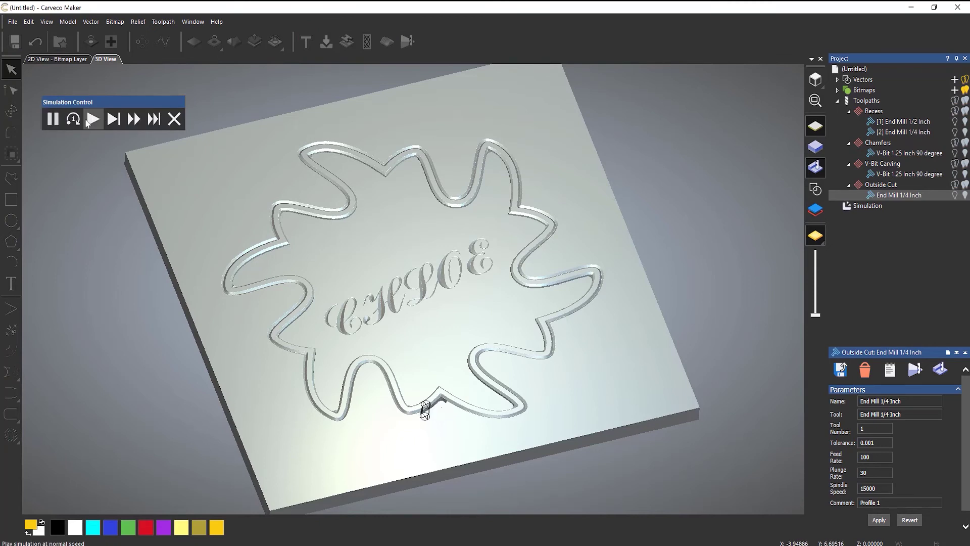
left_click(93, 119)
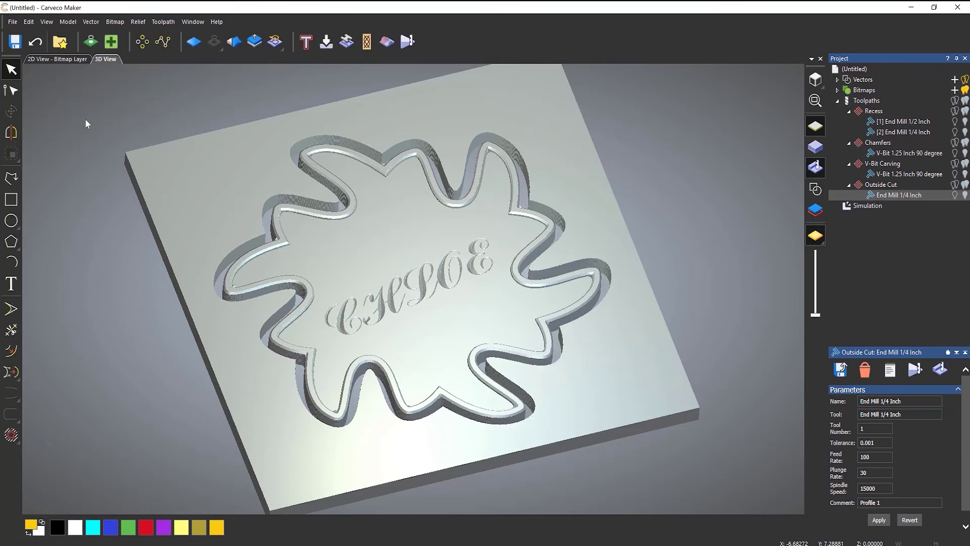
Step: Inspect the carved CHLOE plaque up close, then delete the simulation
left_click_drag(447, 268, 424, 258)
scroll(440, 386, "up", 6)
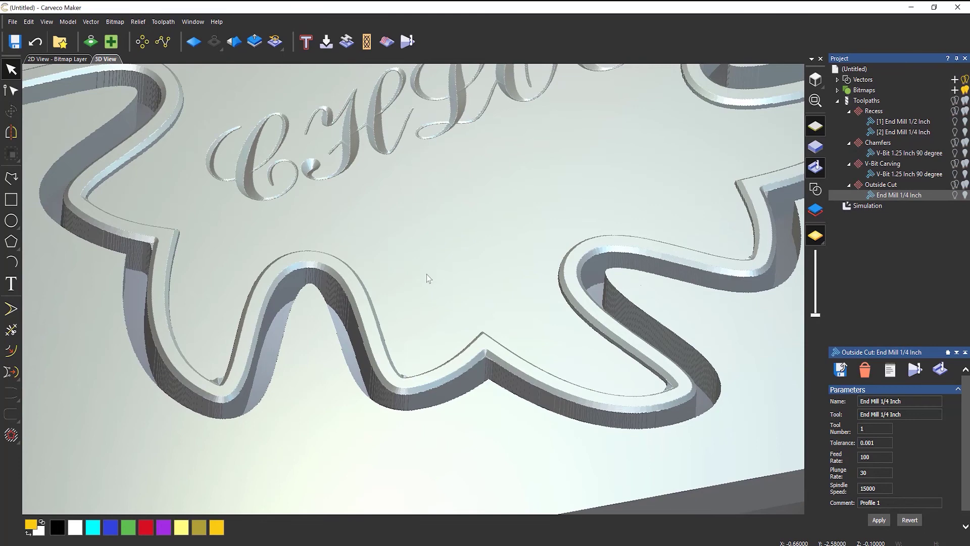
scroll(422, 273, "down", 3)
left_click_drag(427, 218, 423, 323)
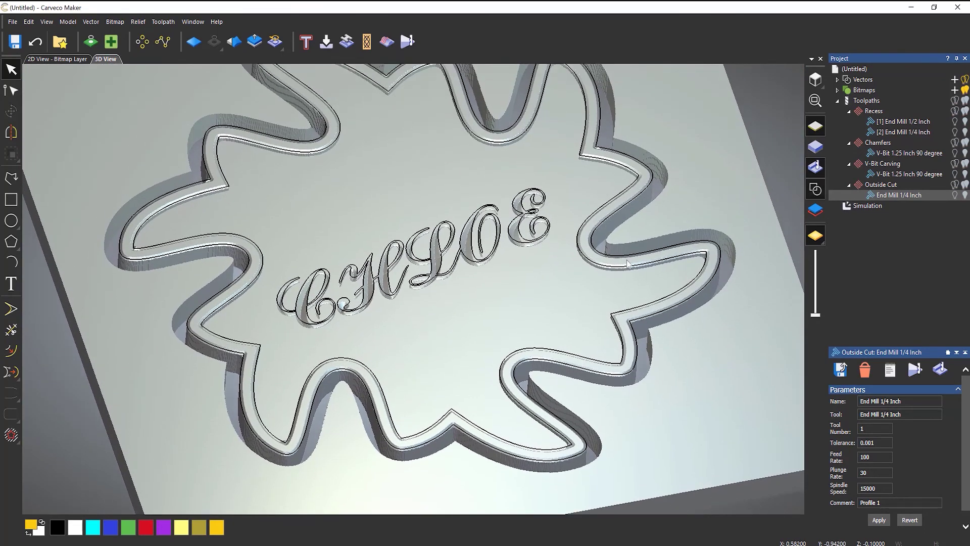
right_click(868, 204)
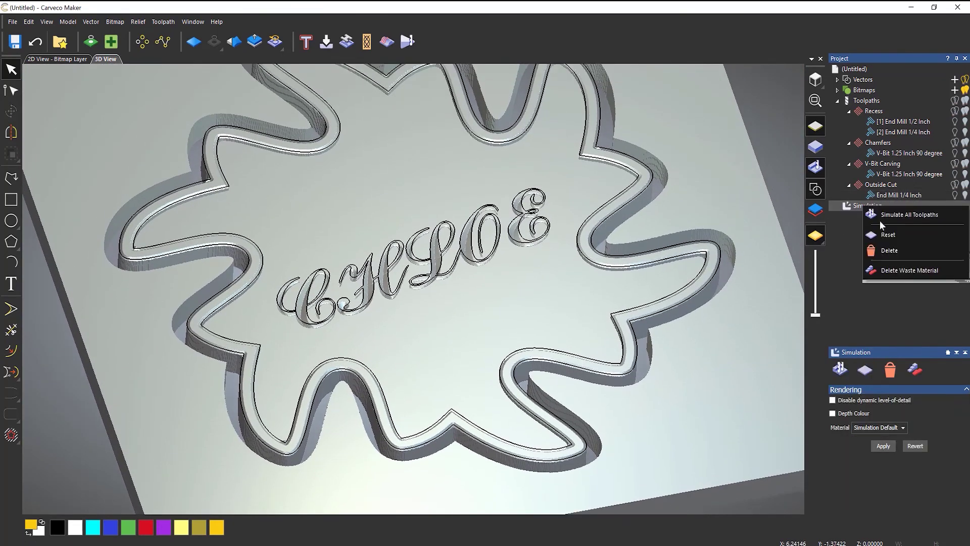
left_click(891, 255)
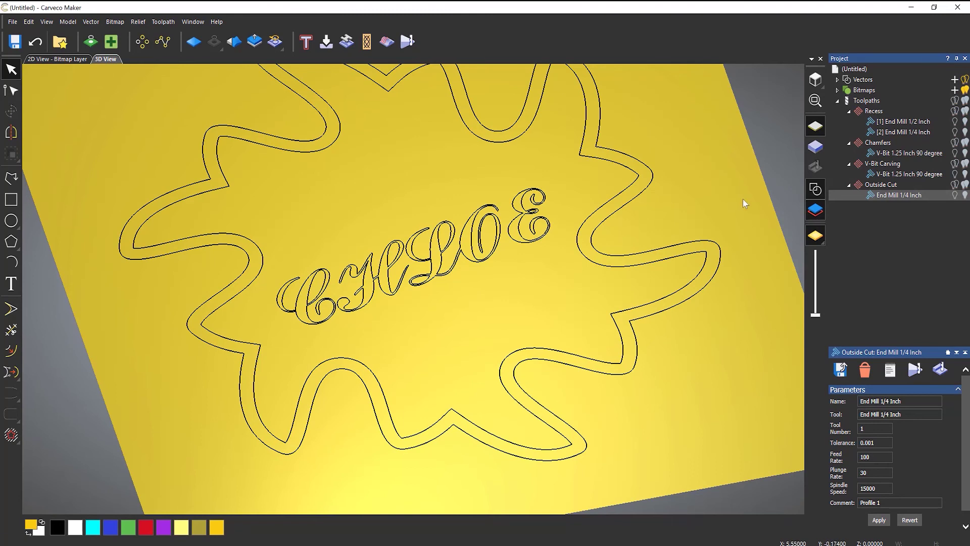
Step: Lower the model resolution to 200 x 200 pixels and confirm the change
left_click(71, 24)
left_click(87, 66)
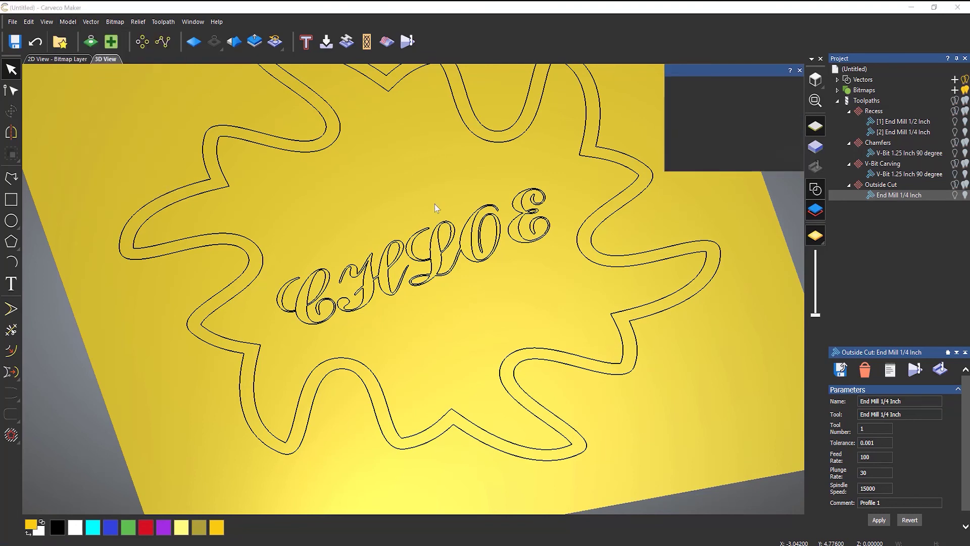
left_click_drag(746, 106, 575, 114)
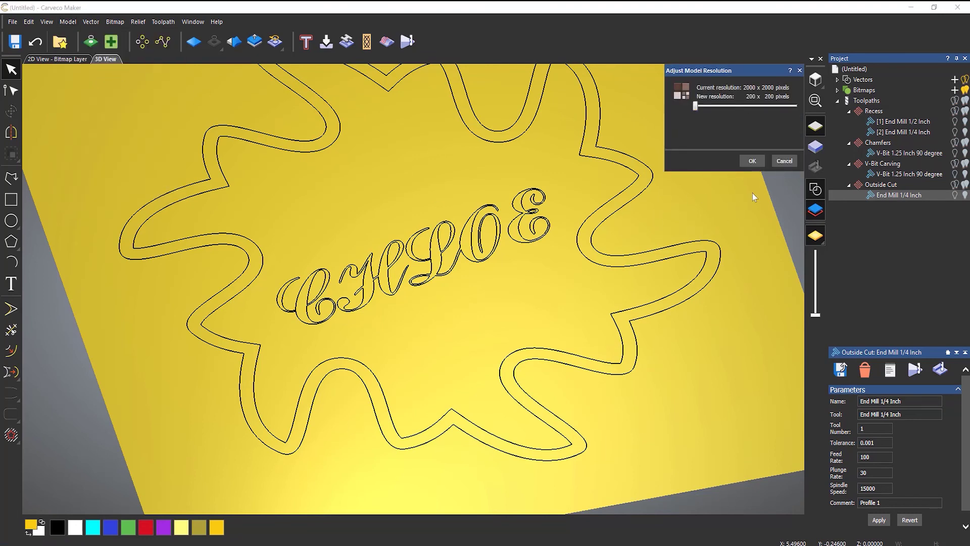
left_click(753, 162)
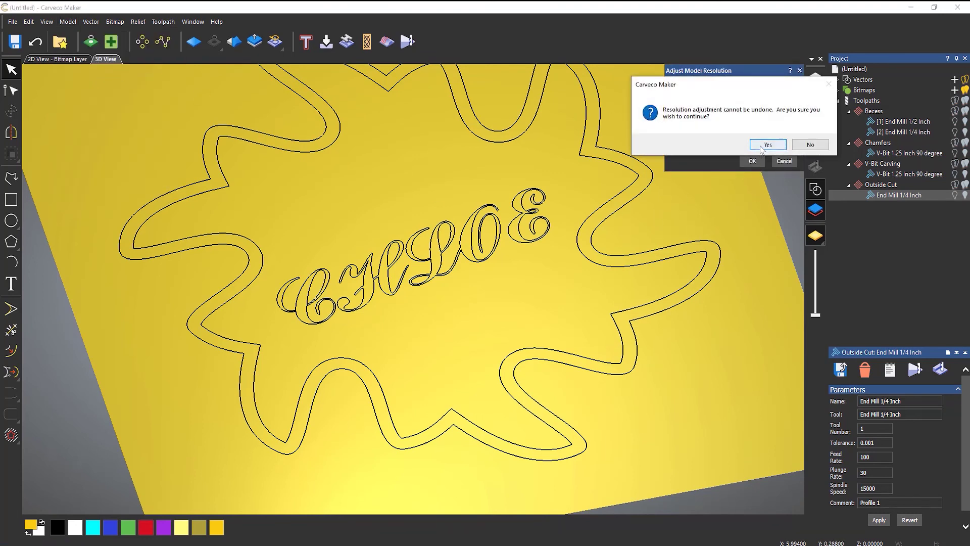
left_click(761, 144)
Step: Simulate all toolpaths at low resolution and orbit to inspect the jagged relief
right_click(866, 101)
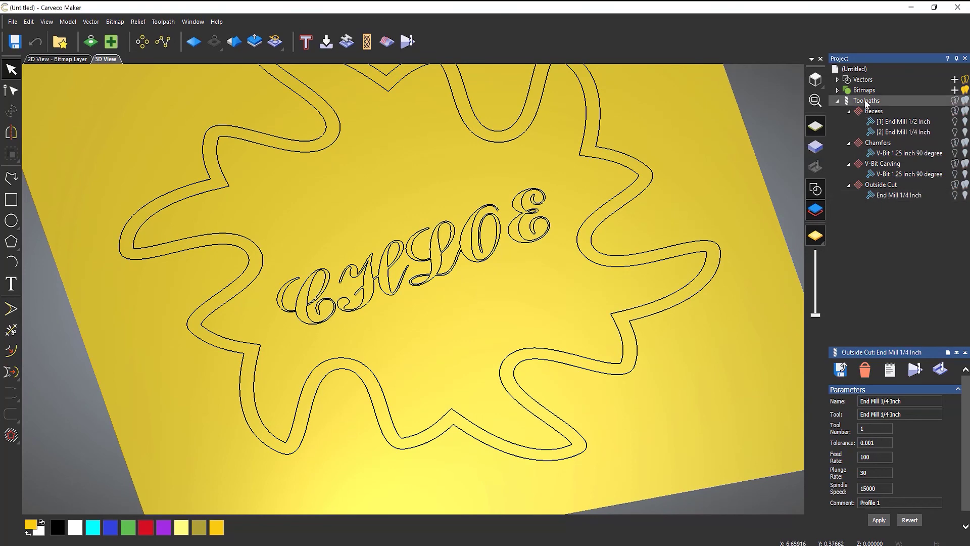
left_click(904, 200)
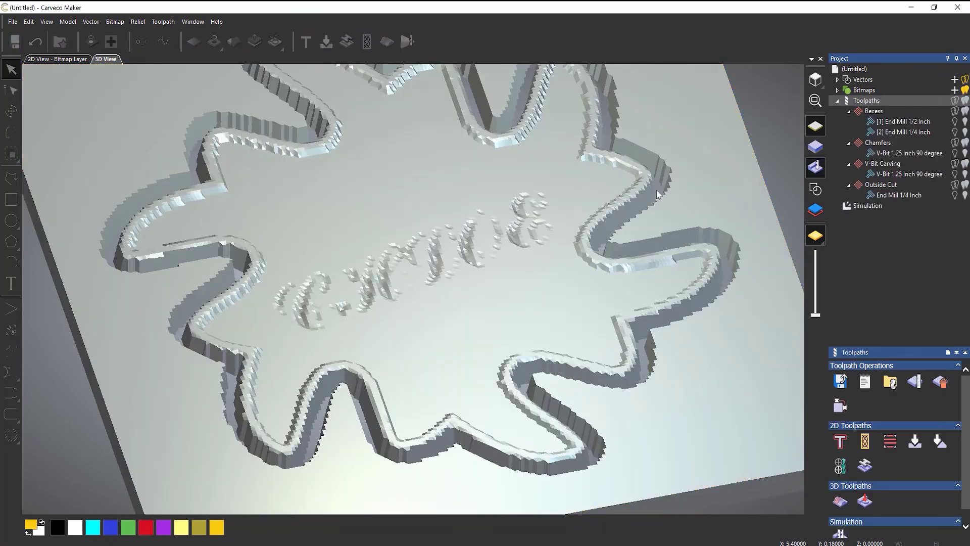
middle_click_drag(534, 235, 534, 283)
left_click_drag(534, 283, 535, 253)
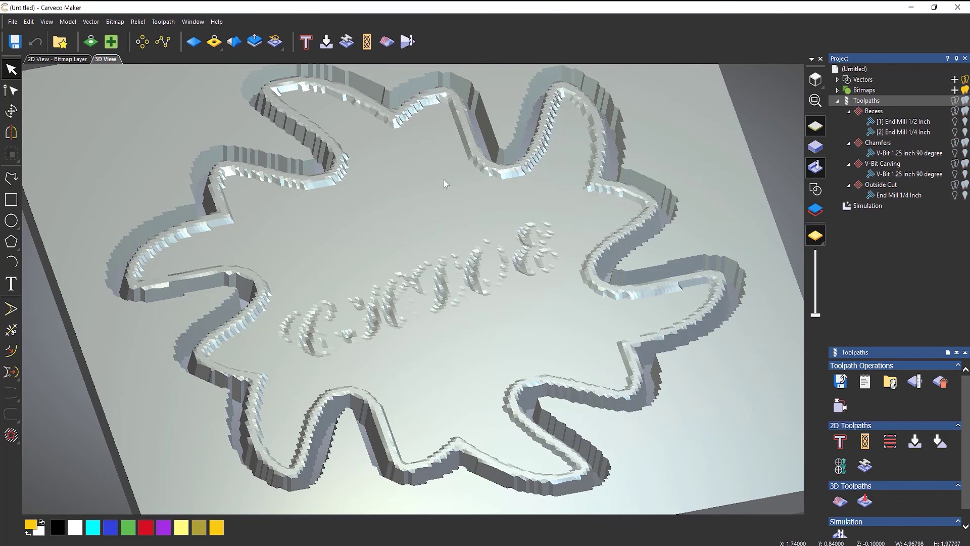
Step: Set the model resolution back to 2000 x 2000 pixels and confirm the change
left_click(67, 22)
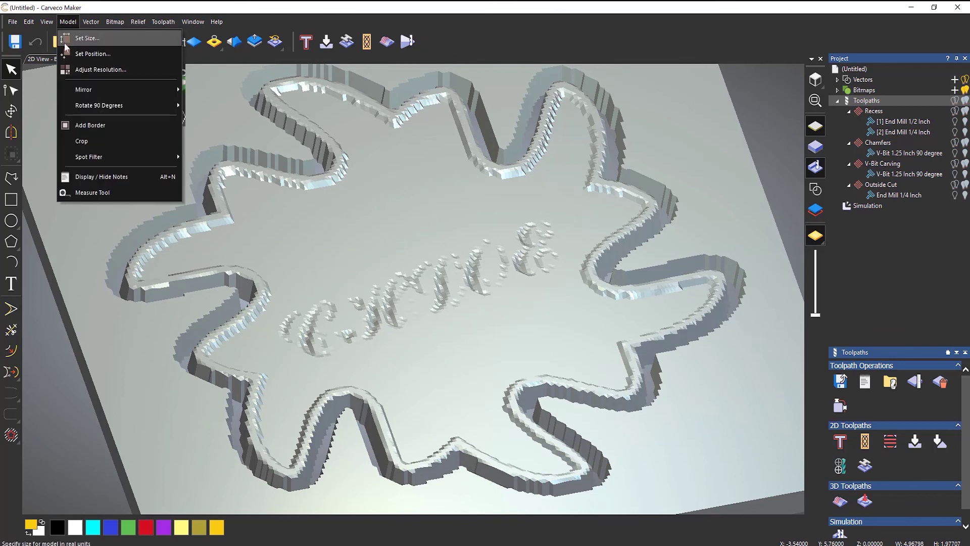
left_click(68, 69)
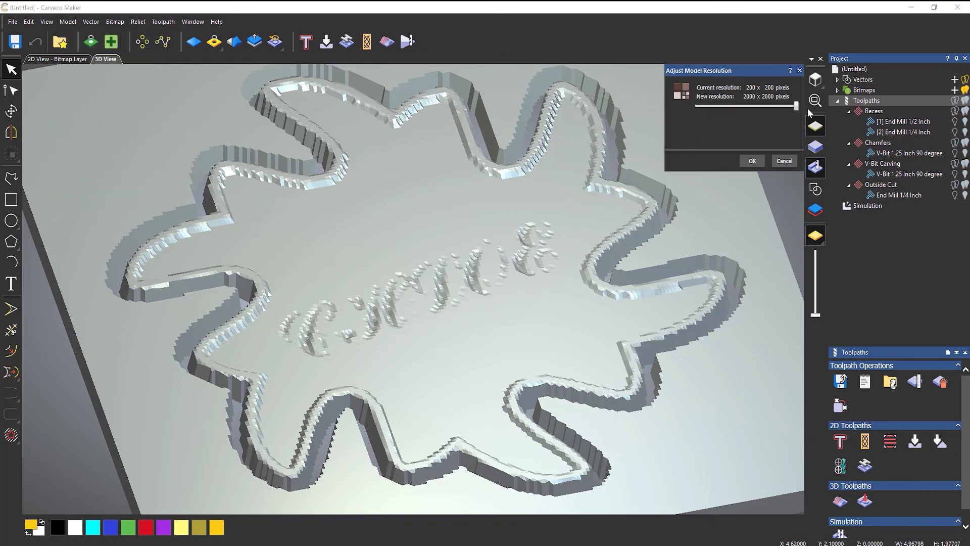
left_click(753, 161)
left_click(768, 144)
Step: Delete the blocky simulation and simulate all four toolpaths at full resolution
right_click(859, 204)
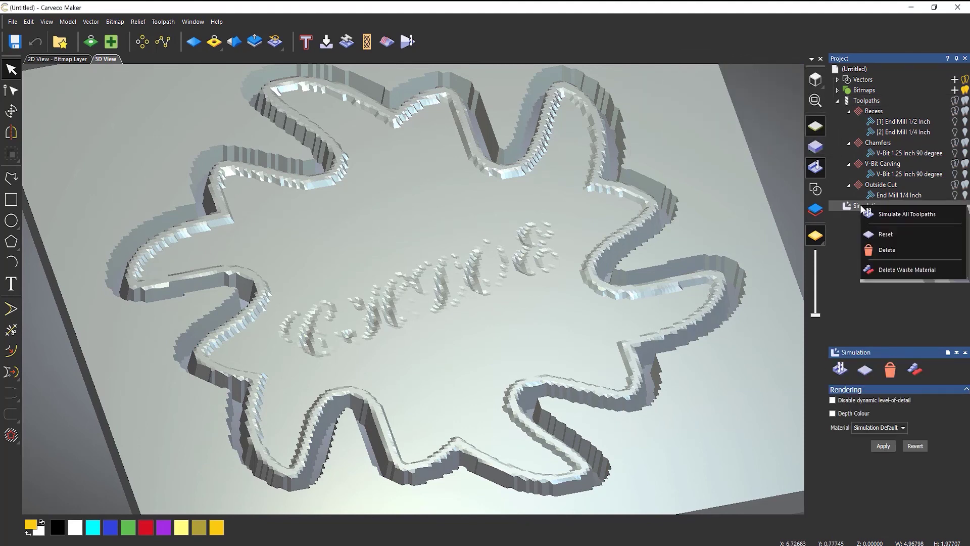
left_click(883, 250)
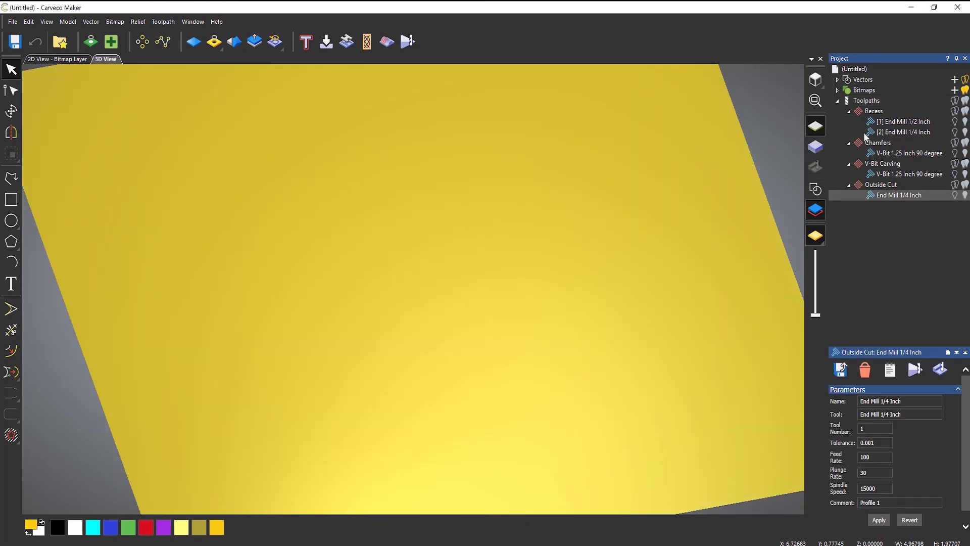
right_click(861, 112)
left_click(865, 97)
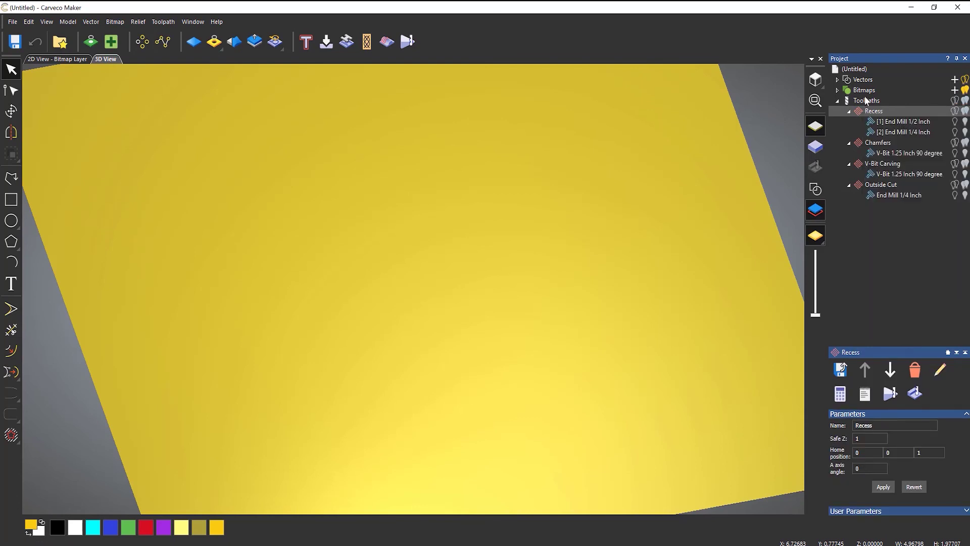
right_click(865, 100)
left_click(908, 195)
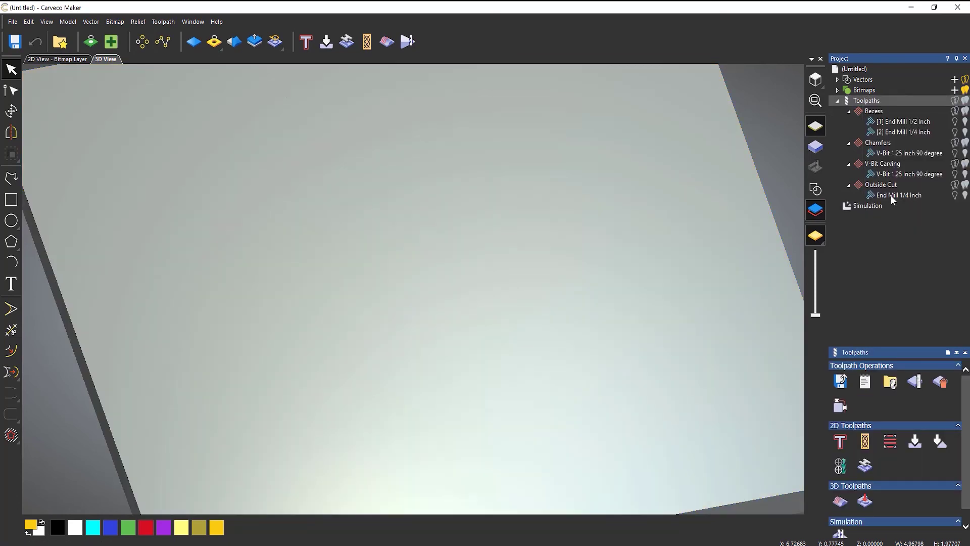